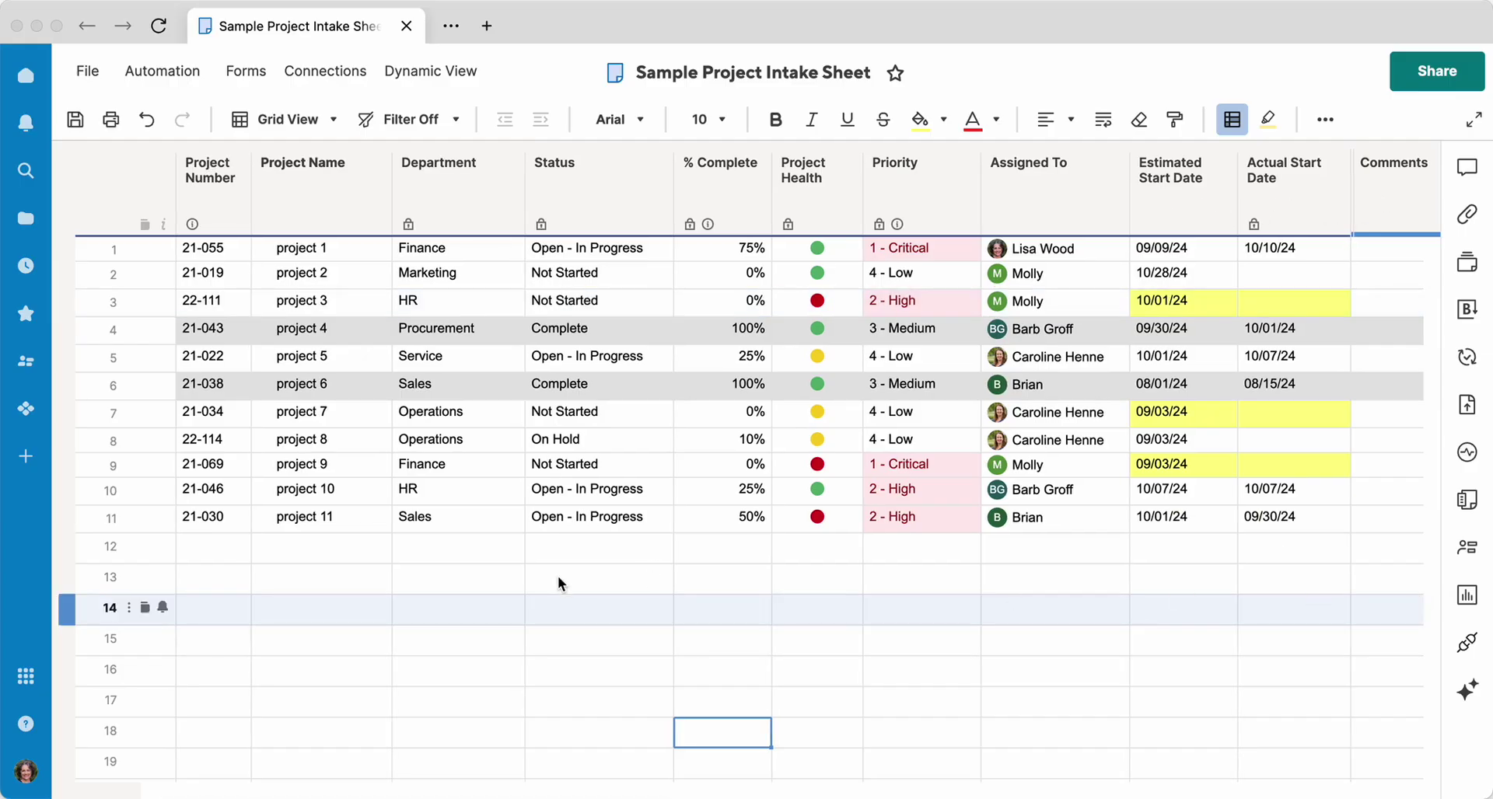
- Check the priority values selected in the High and Critical Priority filter and apply it to the sheet
{"action": "left_click", "coordinate": [559, 580]}
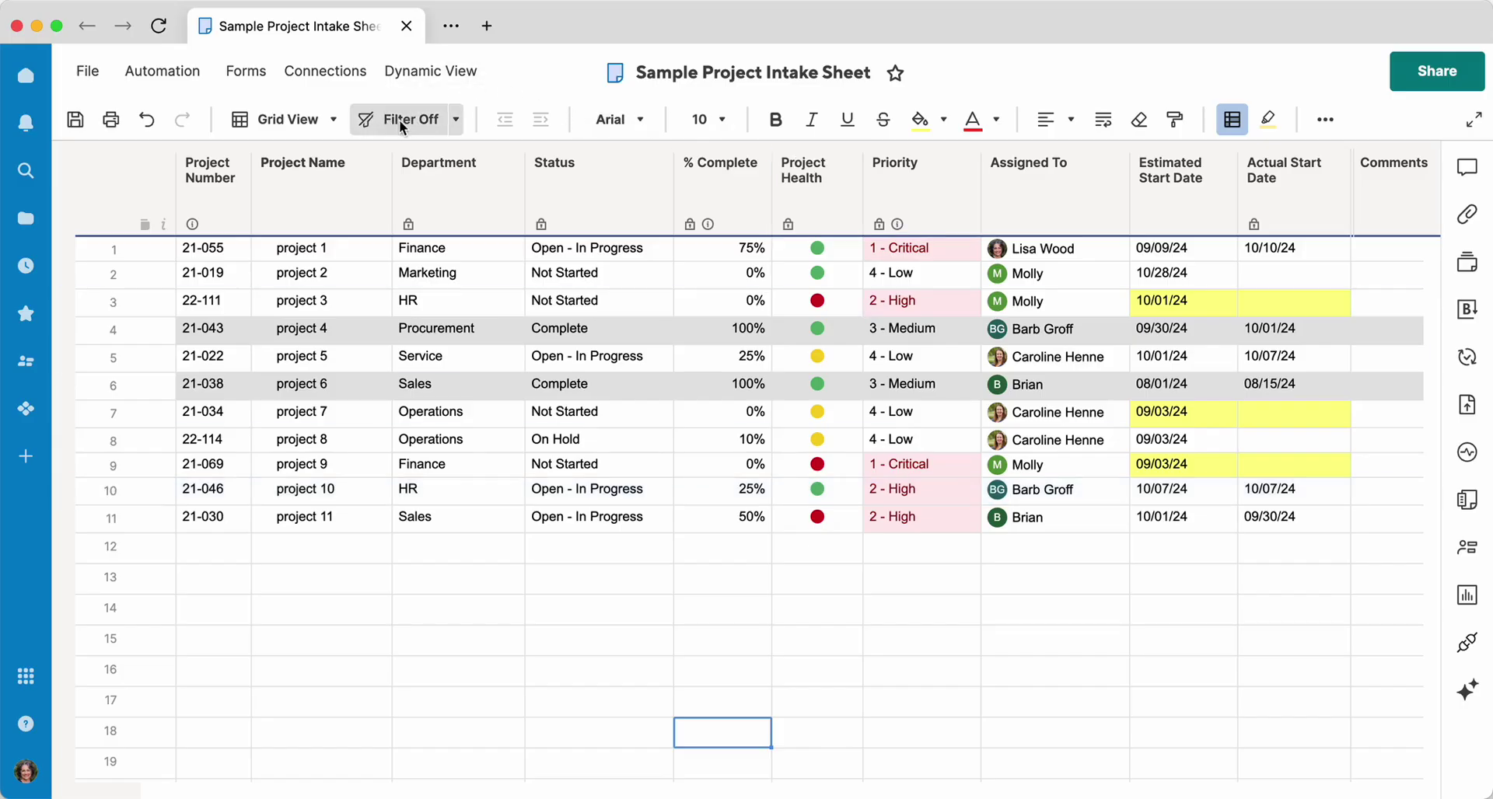
{"action": "left_click", "coordinate": [451, 122]}
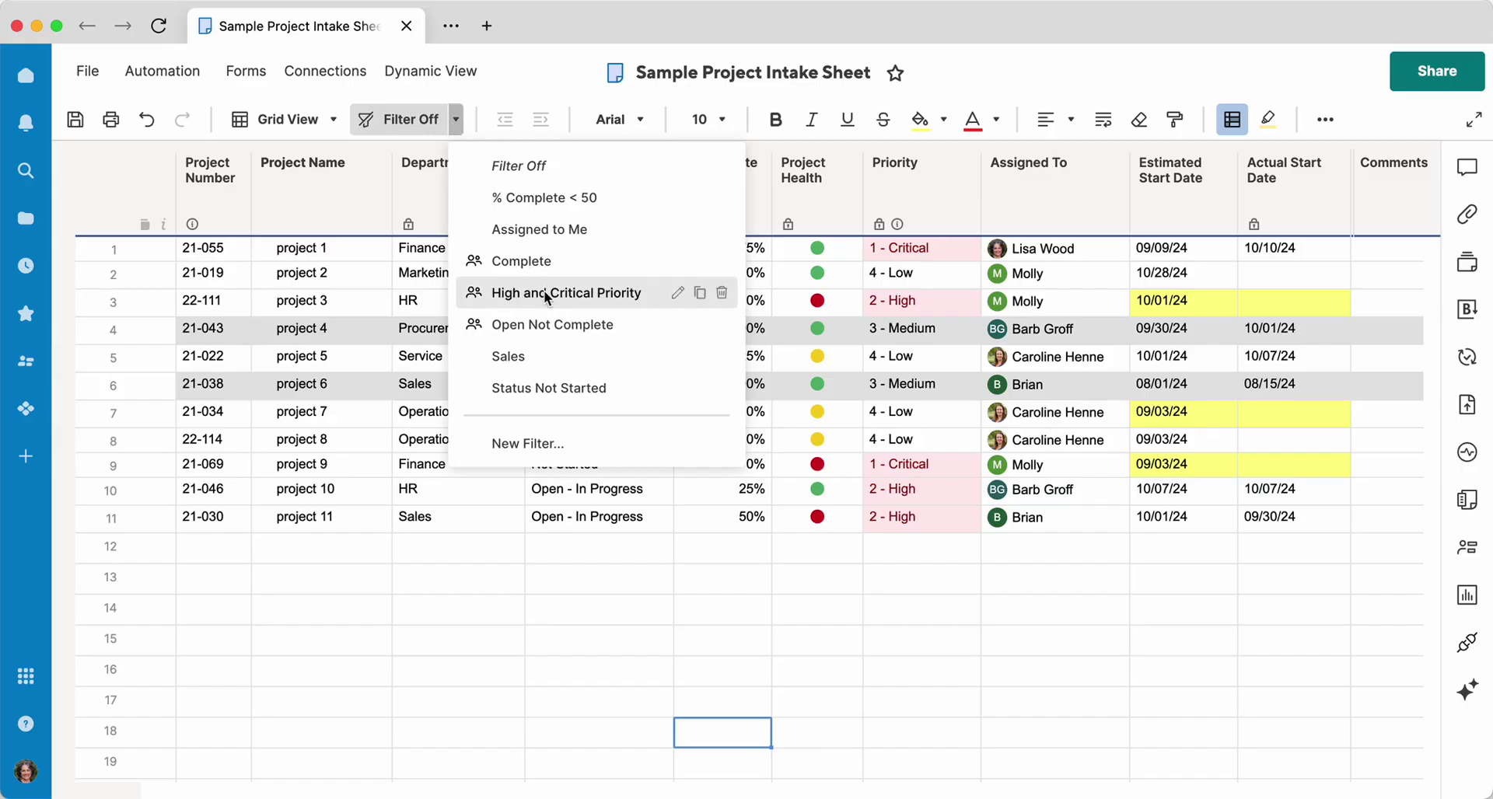
{"action": "left_click", "coordinate": [678, 294]}
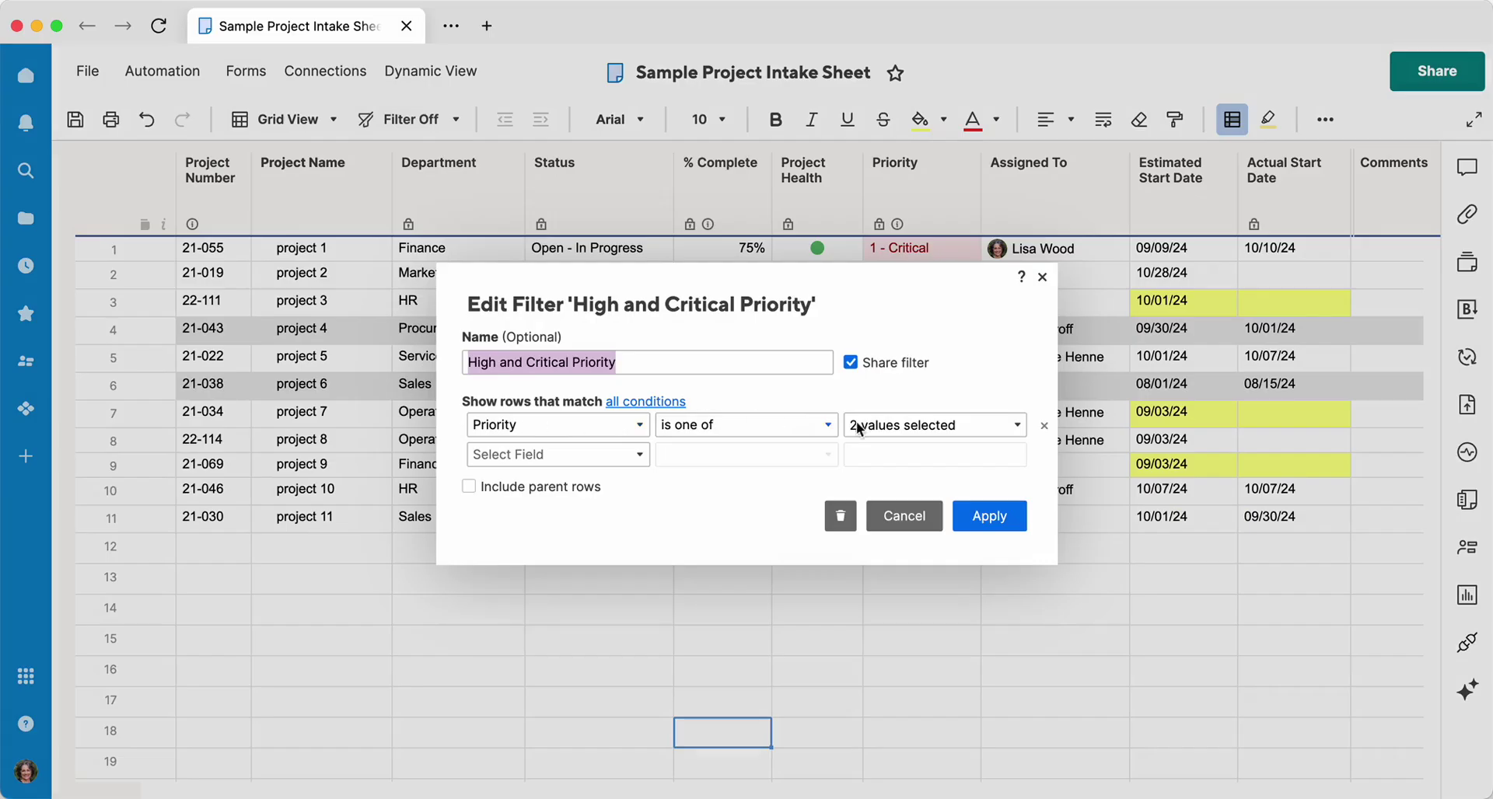
{"action": "left_click", "coordinate": [1019, 426]}
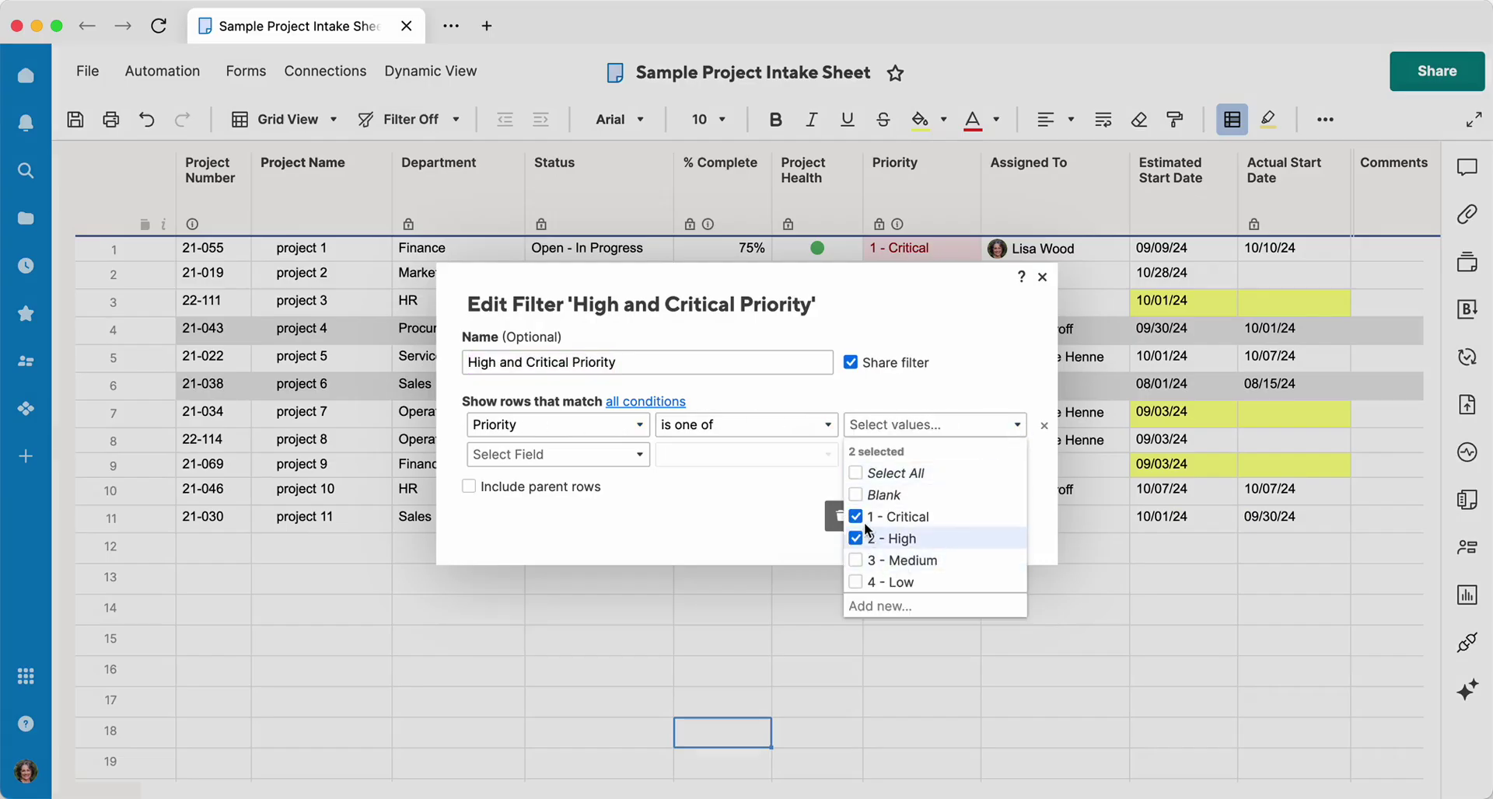
{"action": "left_click", "coordinate": [759, 525]}
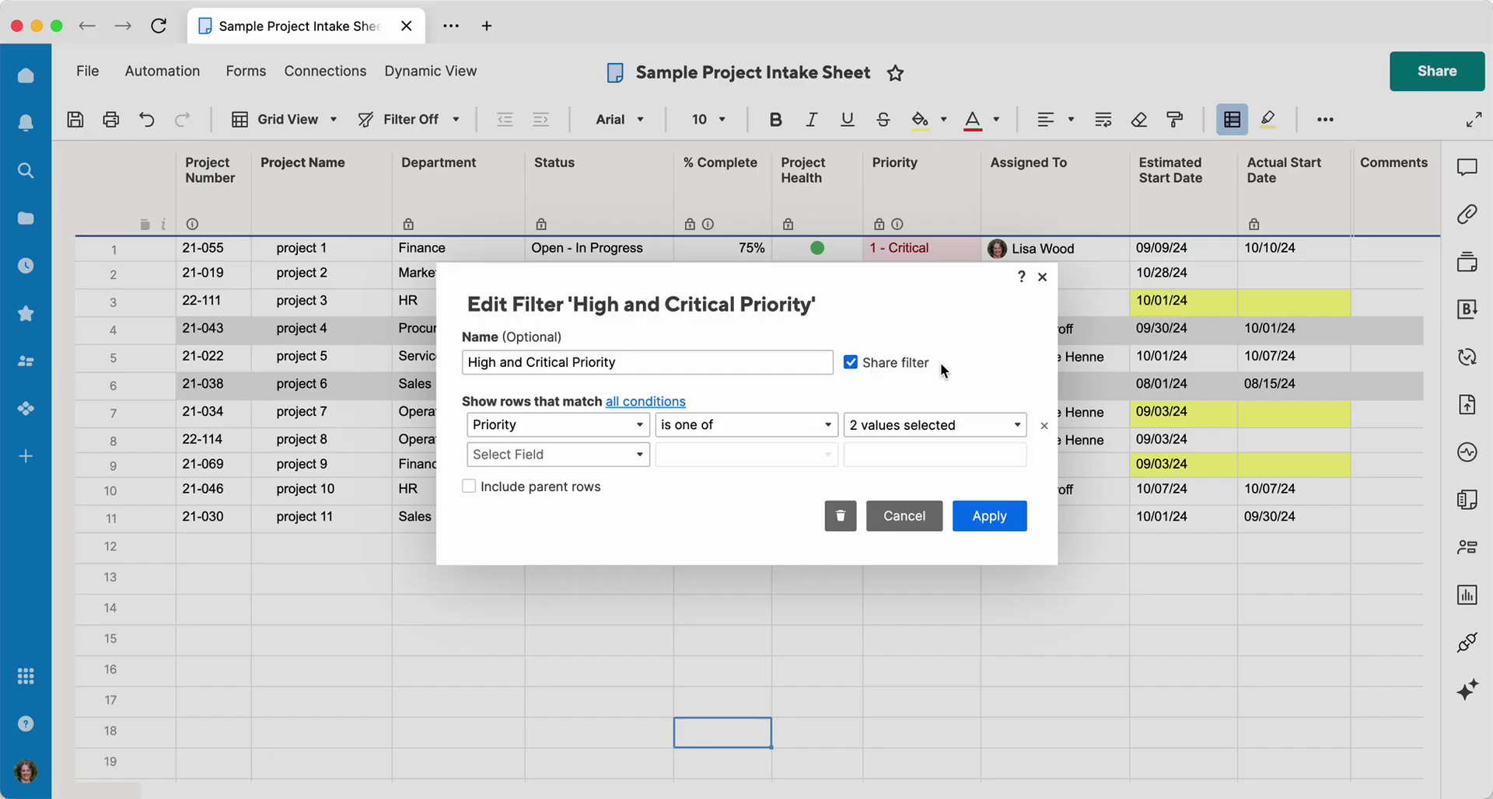
{"action": "left_click", "coordinate": [982, 516]}
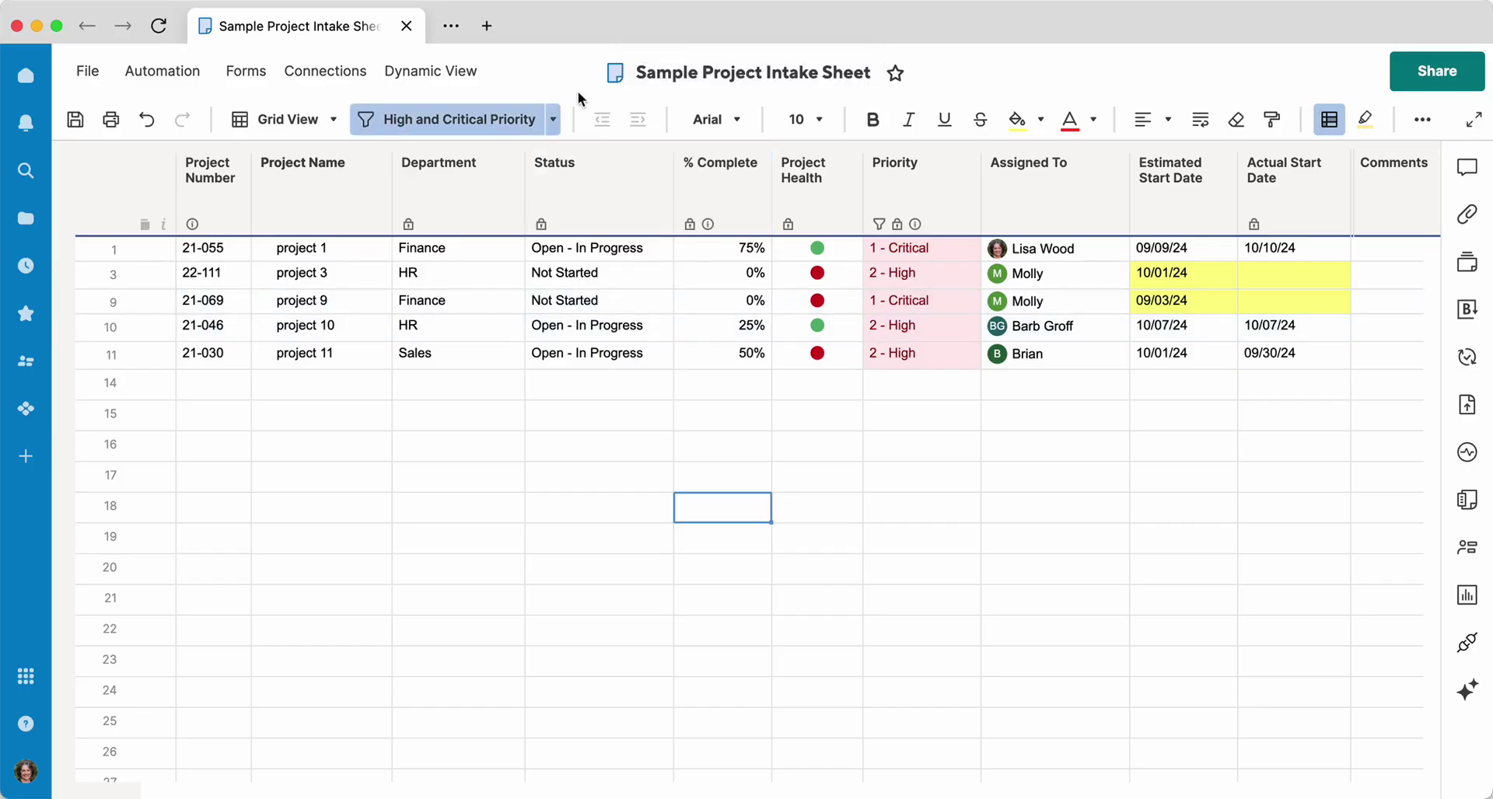
- Check the conditions and selected priority values of the % Complete < 50 filter and apply it
{"action": "left_click", "coordinate": [551, 121]}
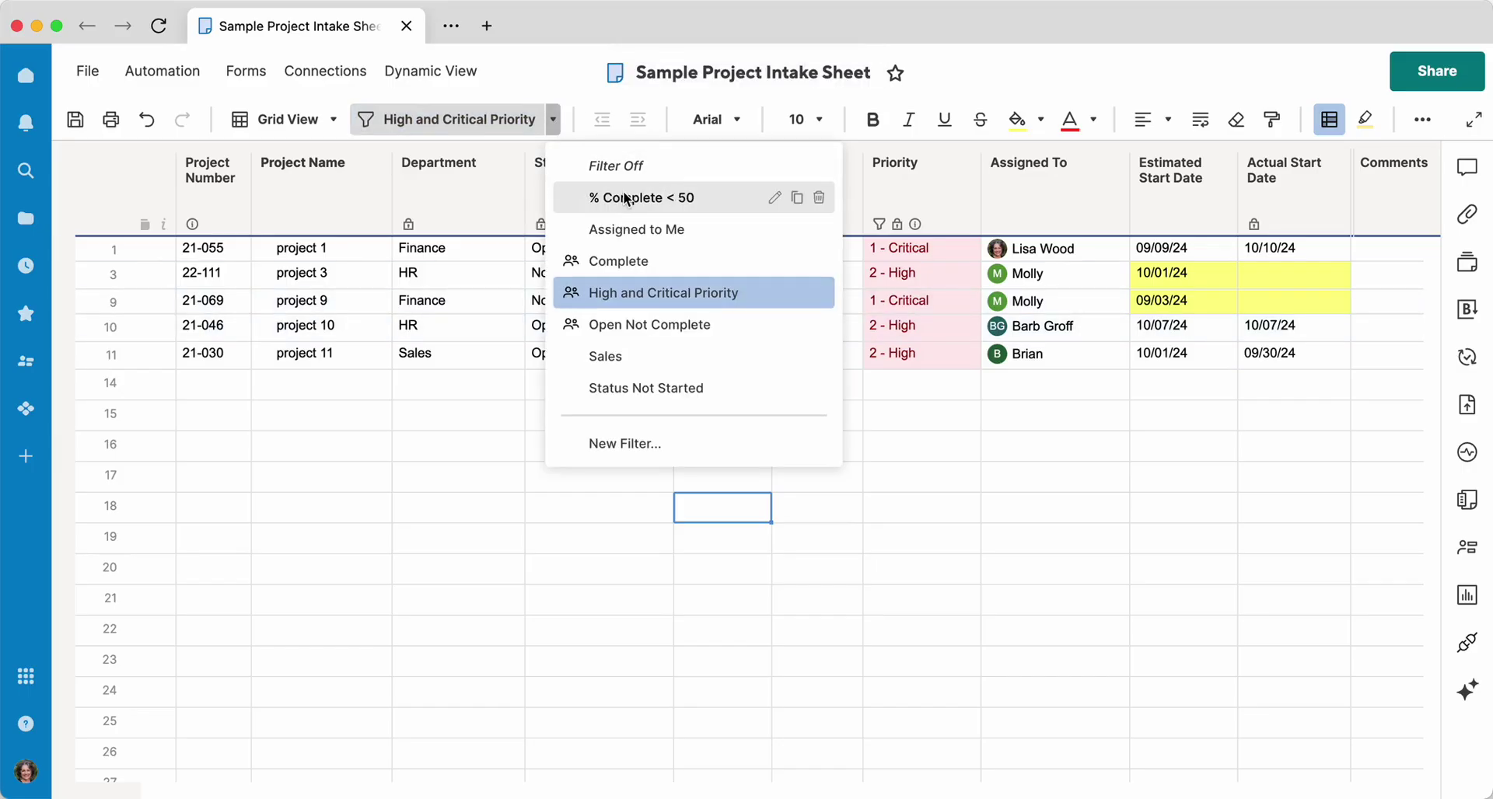
{"action": "left_click", "coordinate": [775, 199]}
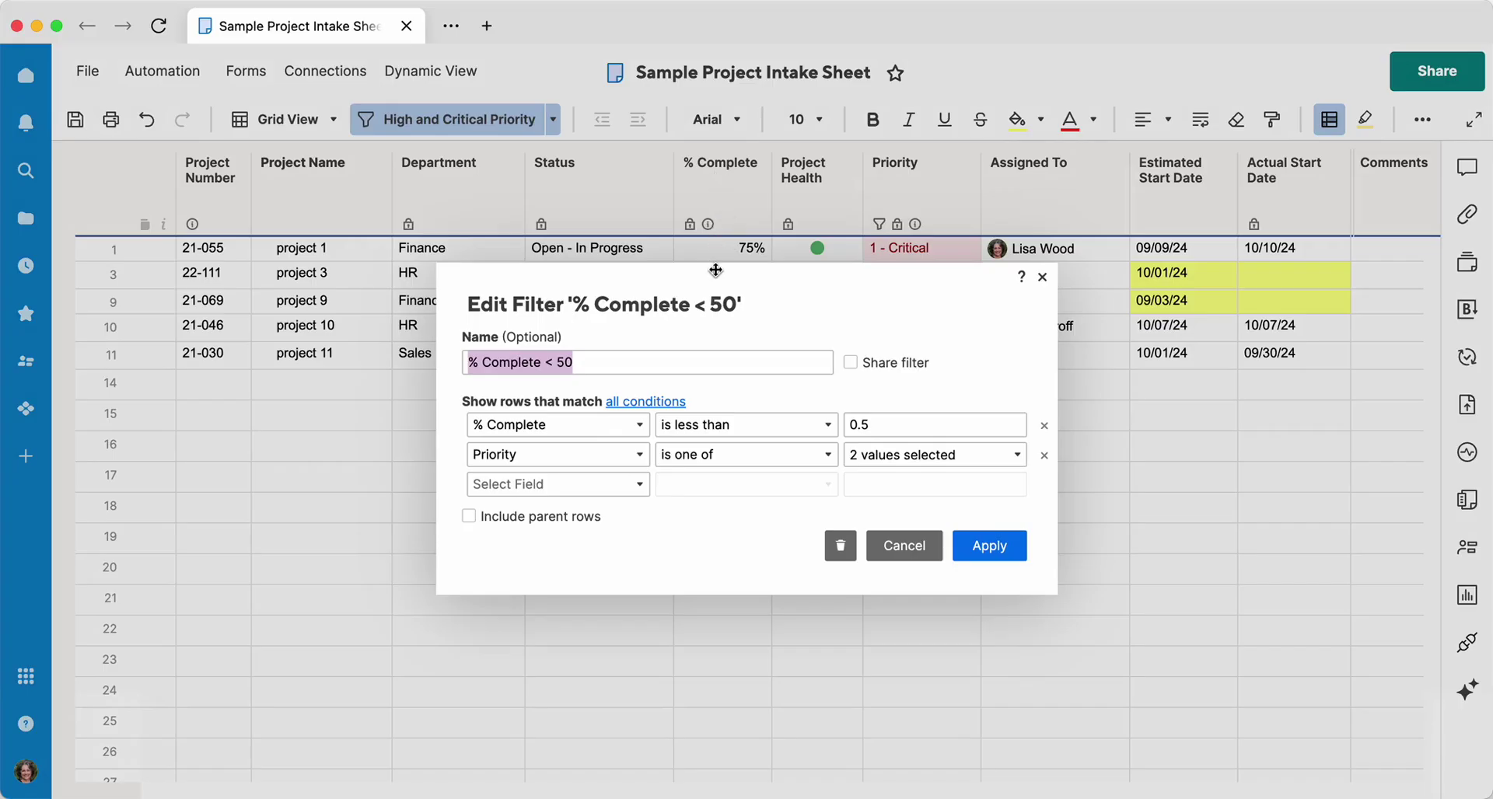
{"action": "left_click_drag", "start_coordinate": [714, 268], "coordinate": [760, 431]}
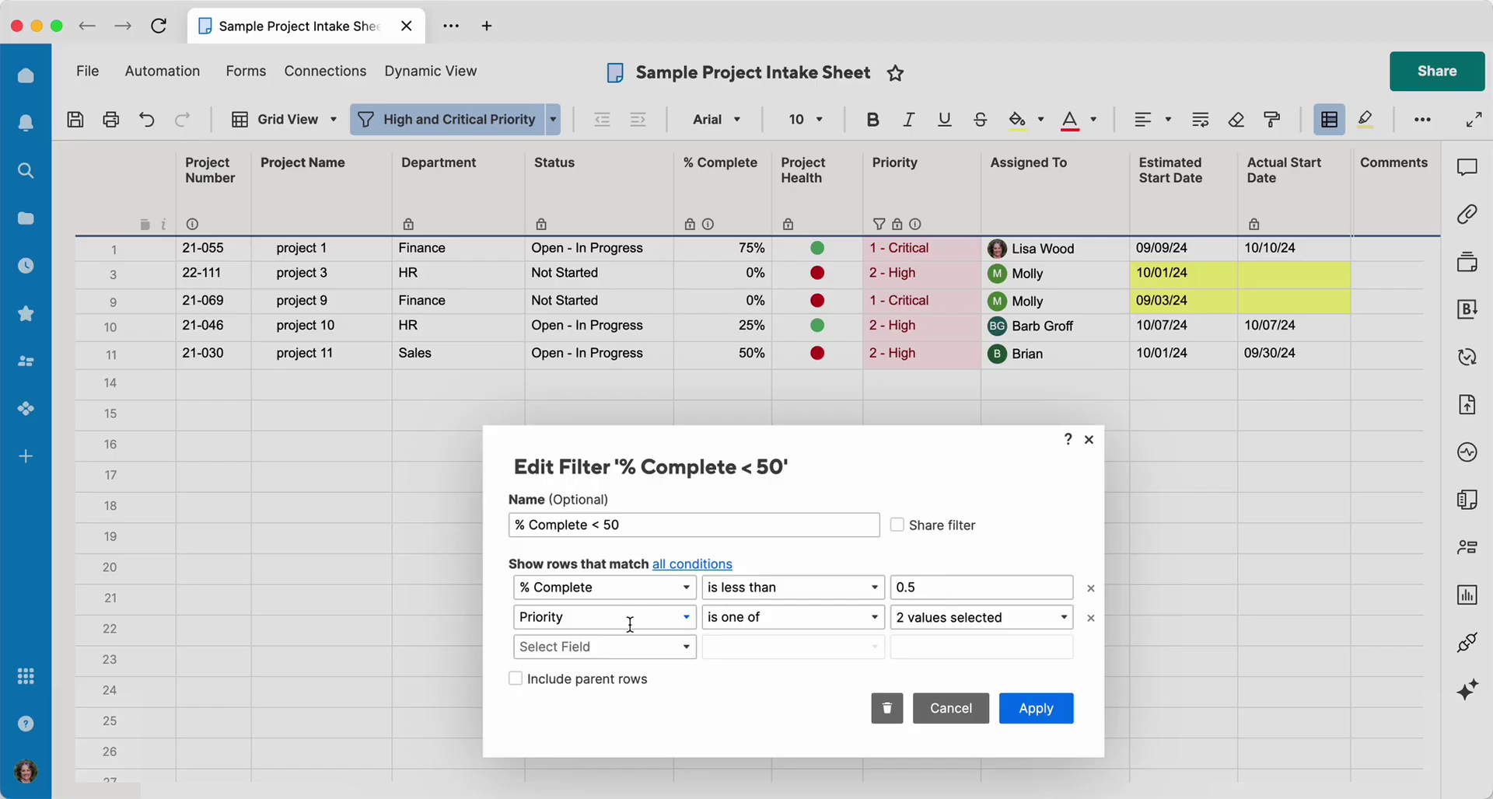
{"action": "left_click", "coordinate": [1062, 618]}
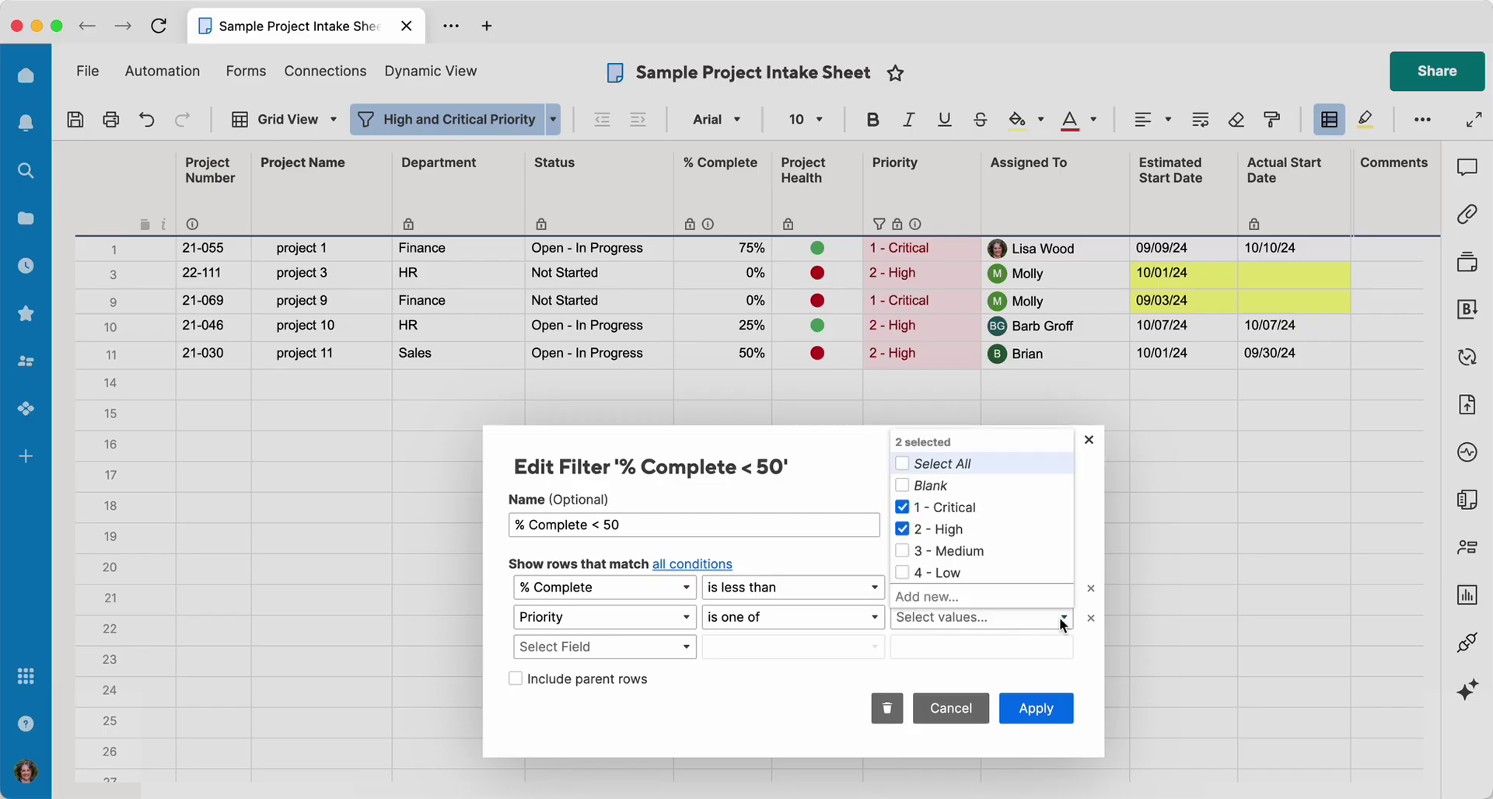
{"action": "left_click", "coordinate": [801, 706]}
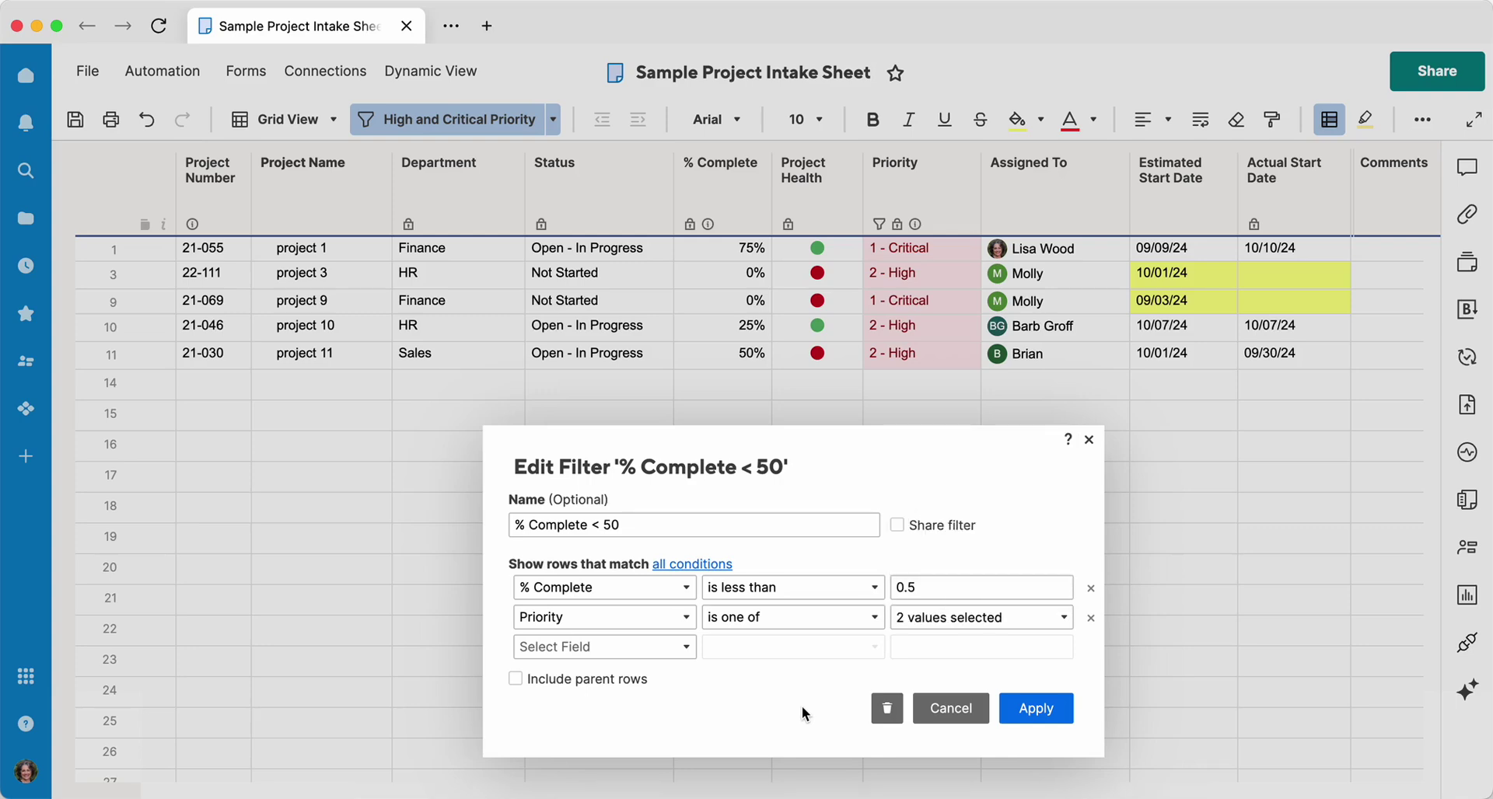
{"action": "left_click", "coordinate": [1015, 710]}
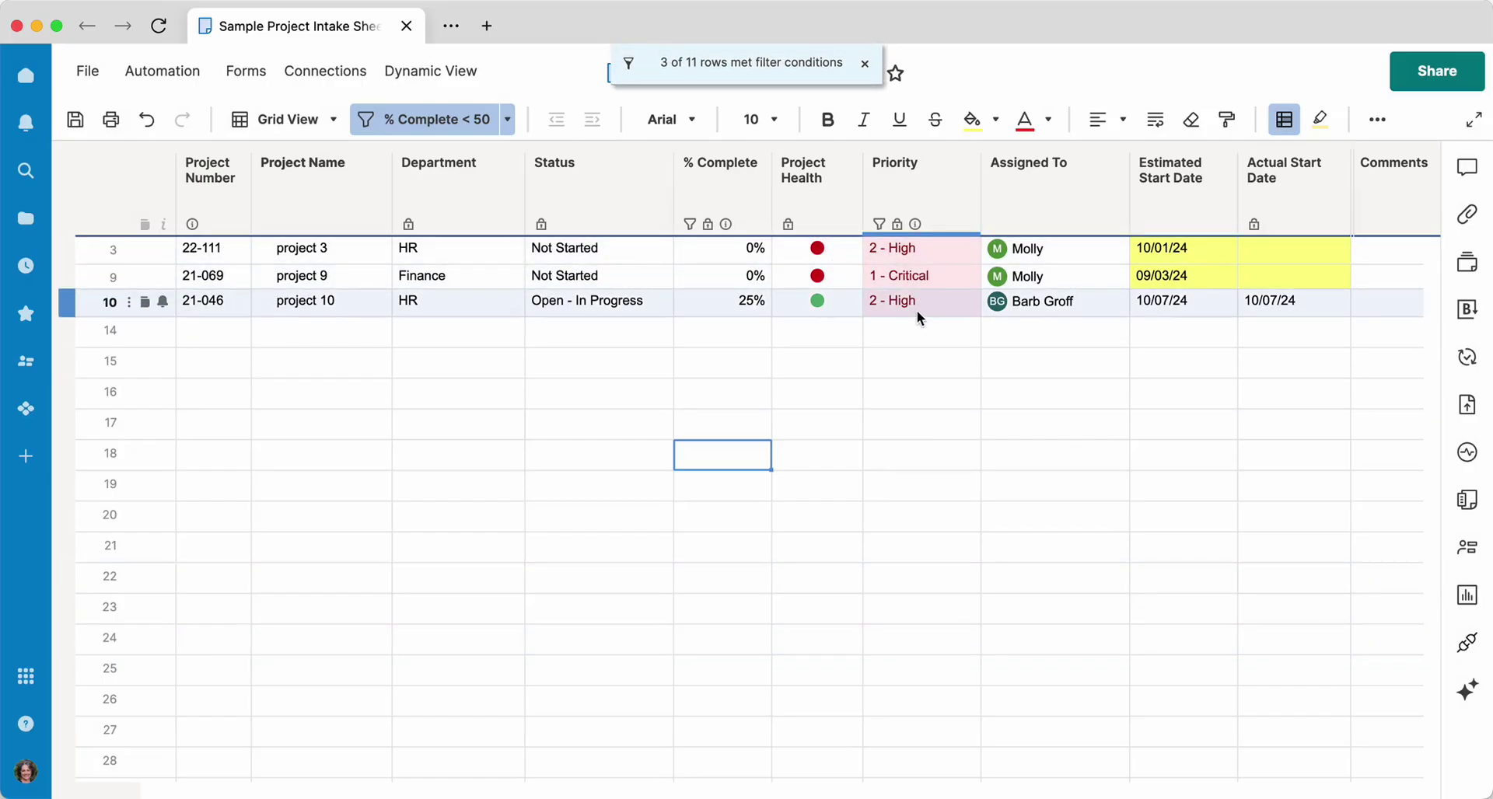
- Remove the Priority condition from the % Complete < 50 filter and reapply it
{"action": "left_click", "coordinate": [506, 120]}
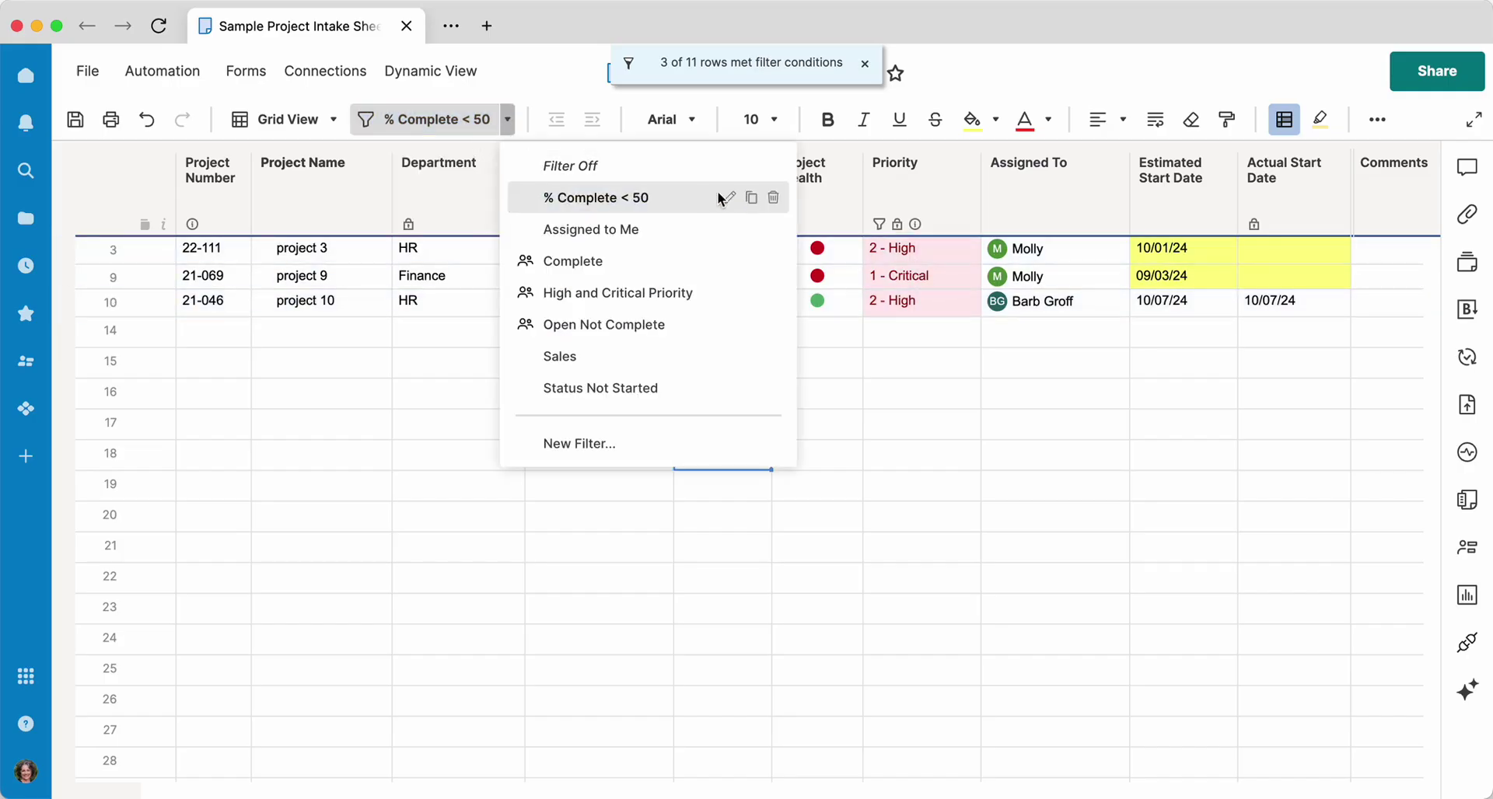
{"action": "left_click", "coordinate": [726, 197]}
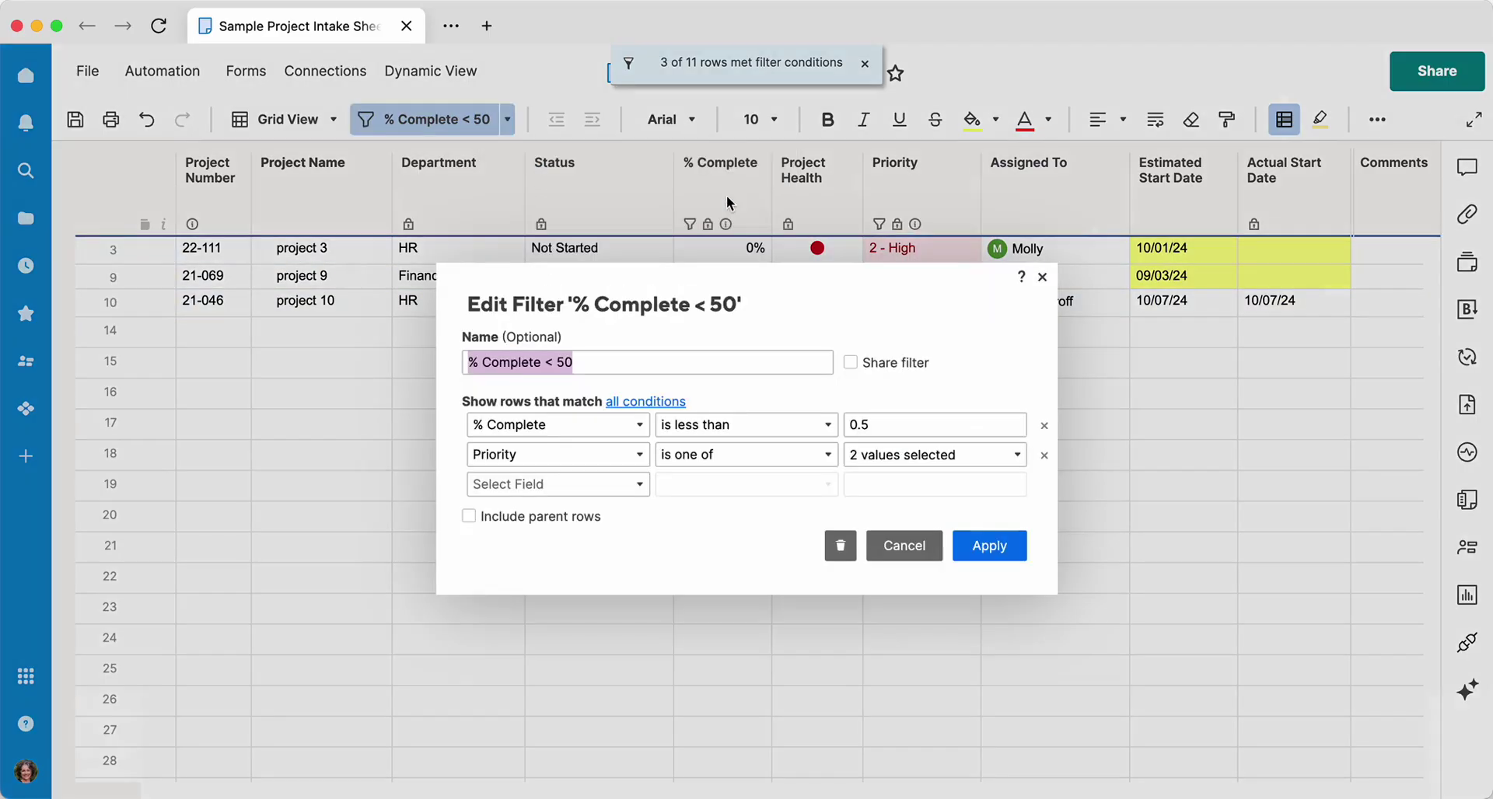
{"action": "left_click", "coordinate": [1044, 457]}
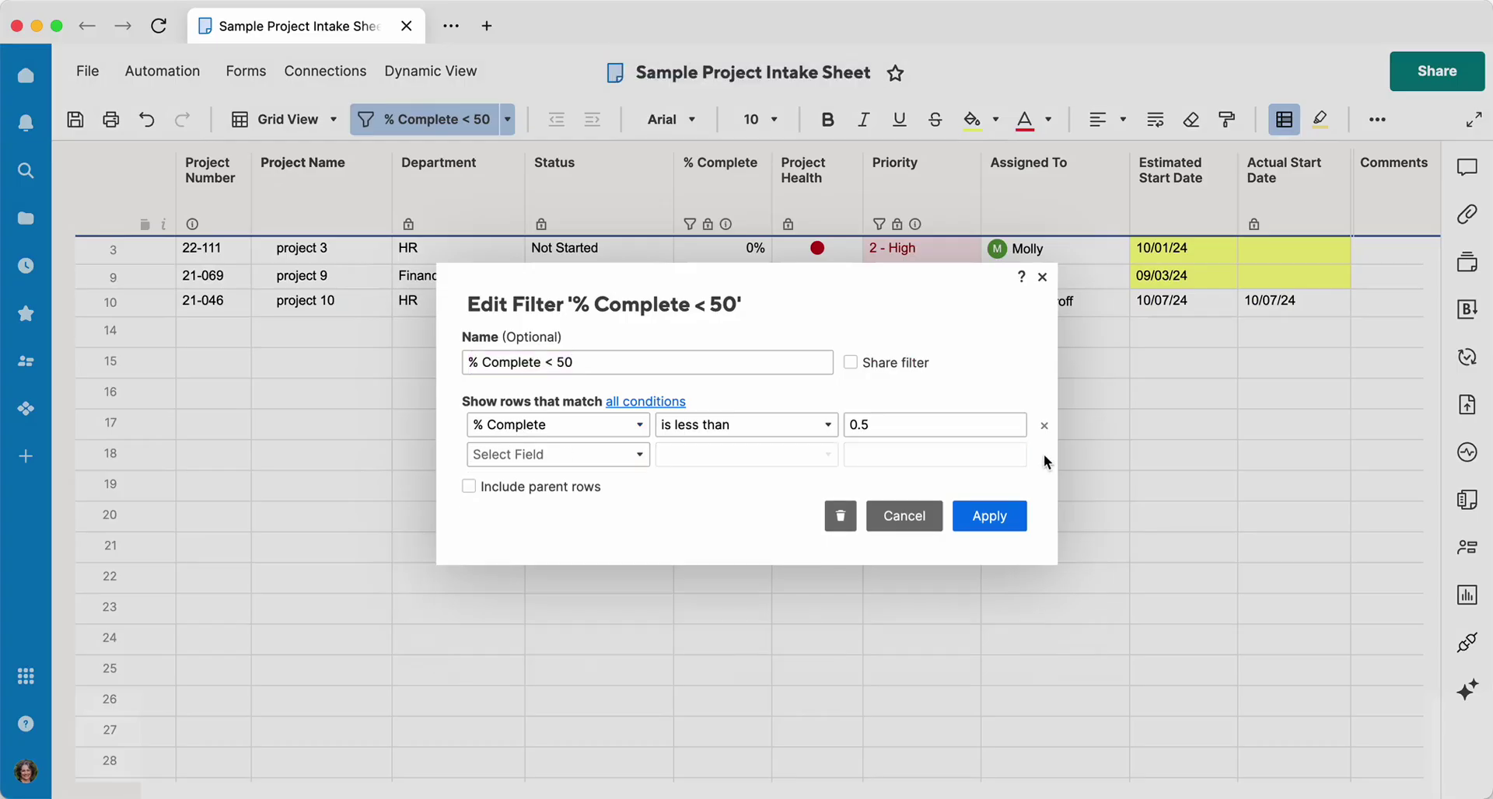
{"action": "left_click", "coordinate": [989, 516]}
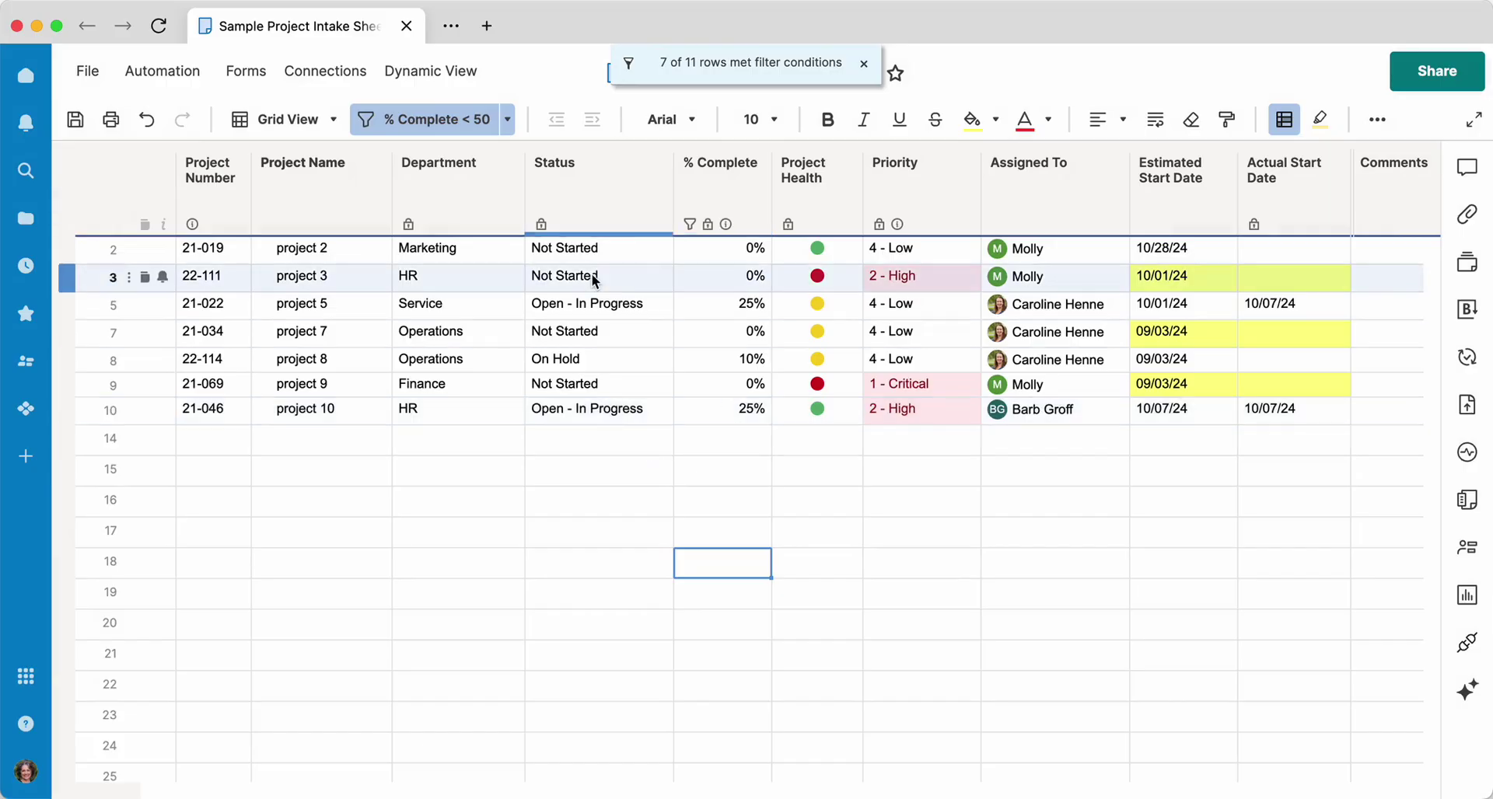
- Turn off the % Complete < 50 filter to show every row of the sheet
{"action": "left_click", "coordinate": [509, 119]}
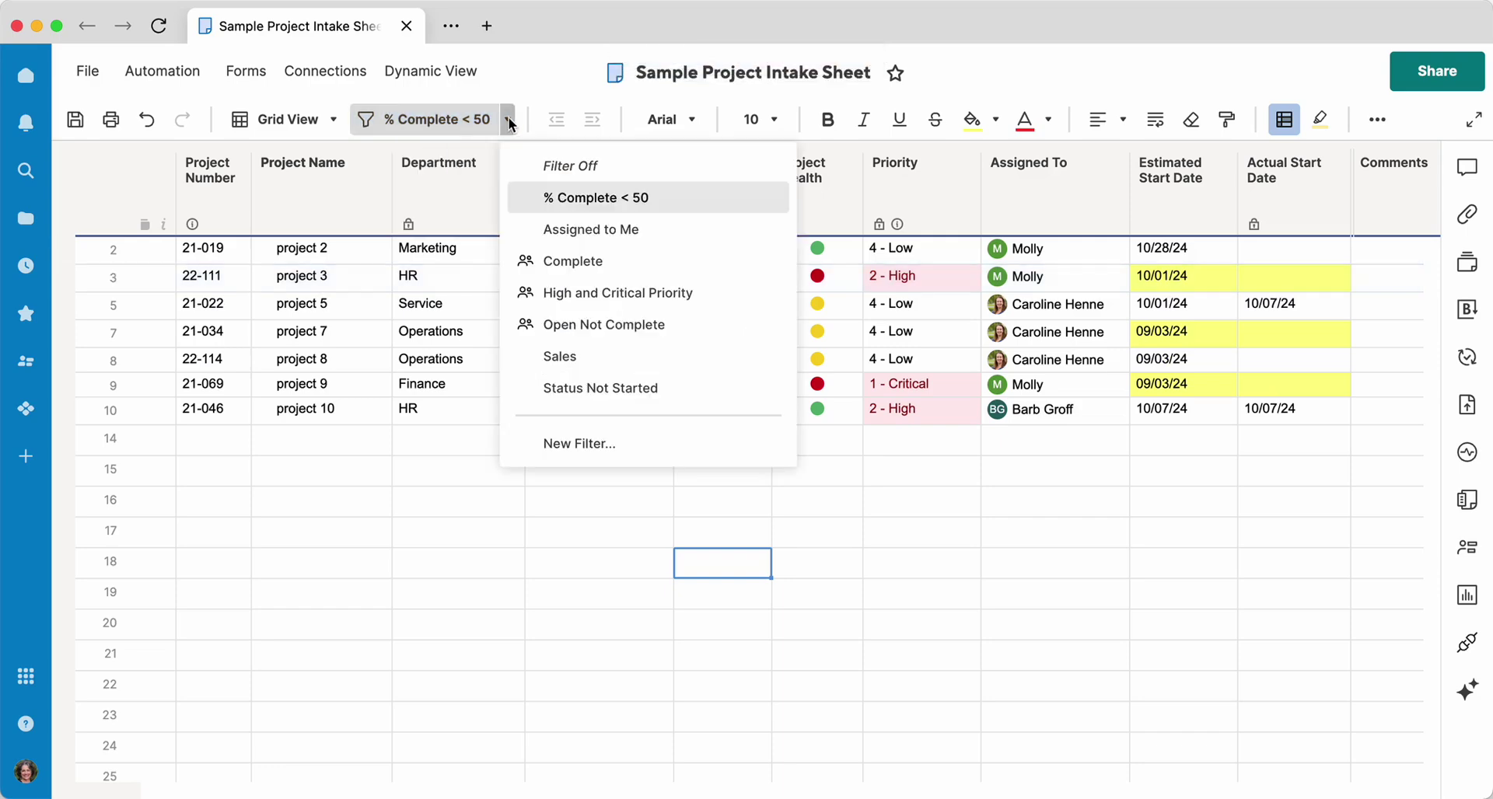
{"action": "left_click", "coordinate": [549, 81]}
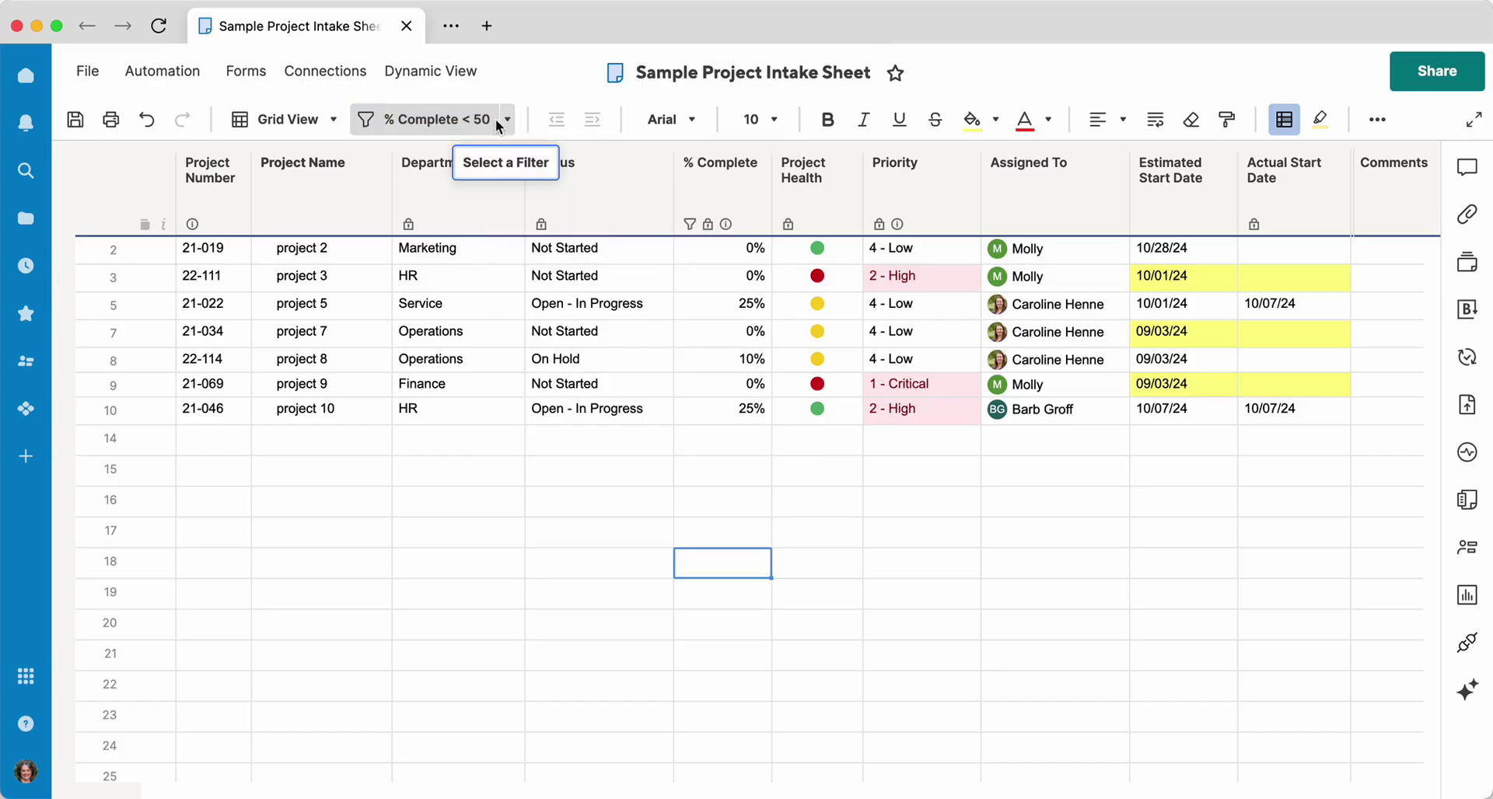
{"action": "left_click", "coordinate": [460, 120]}
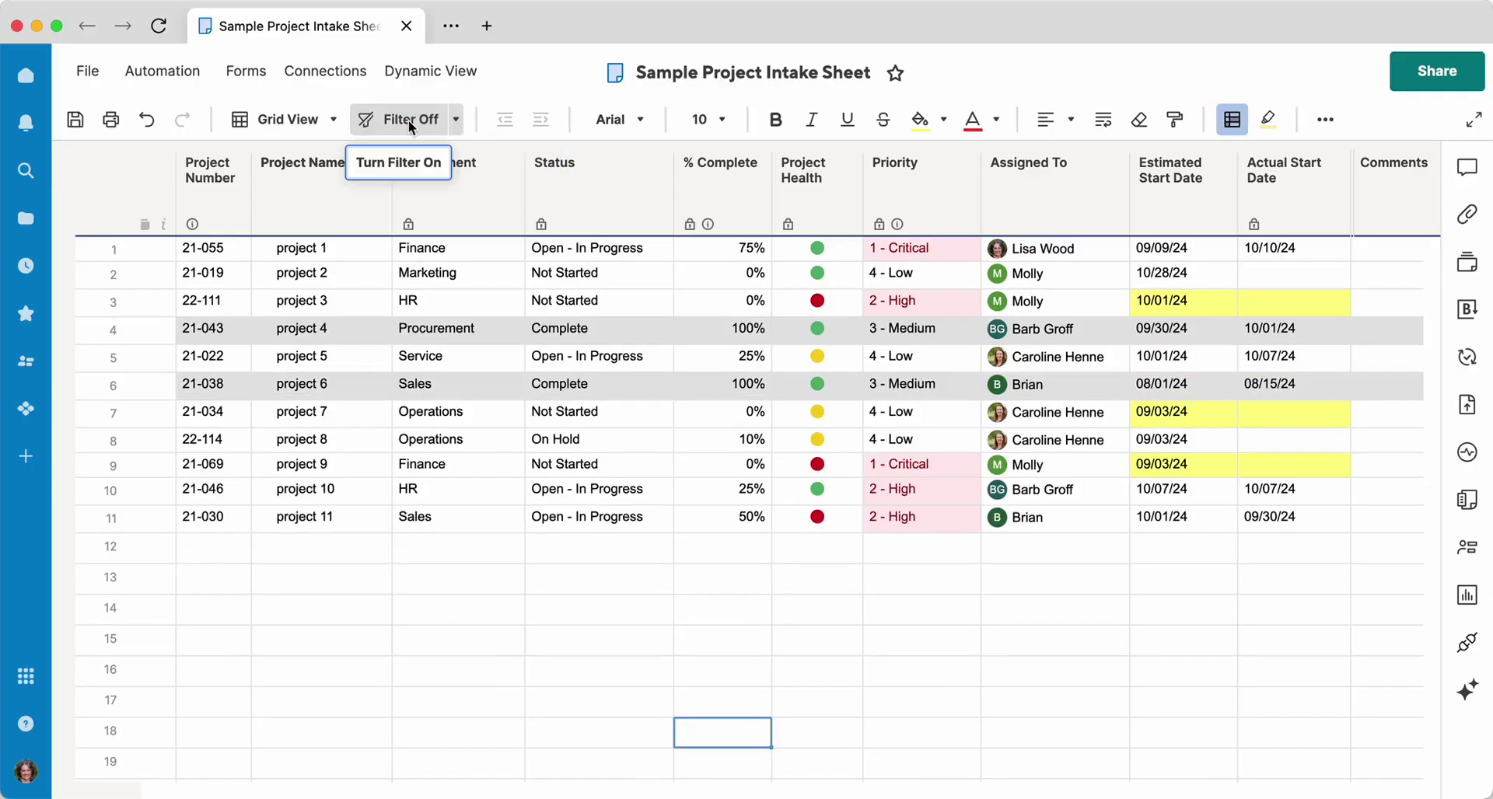
- Create a new filter named Not Complete with a condition on the Status field
{"action": "left_click", "coordinate": [453, 120]}
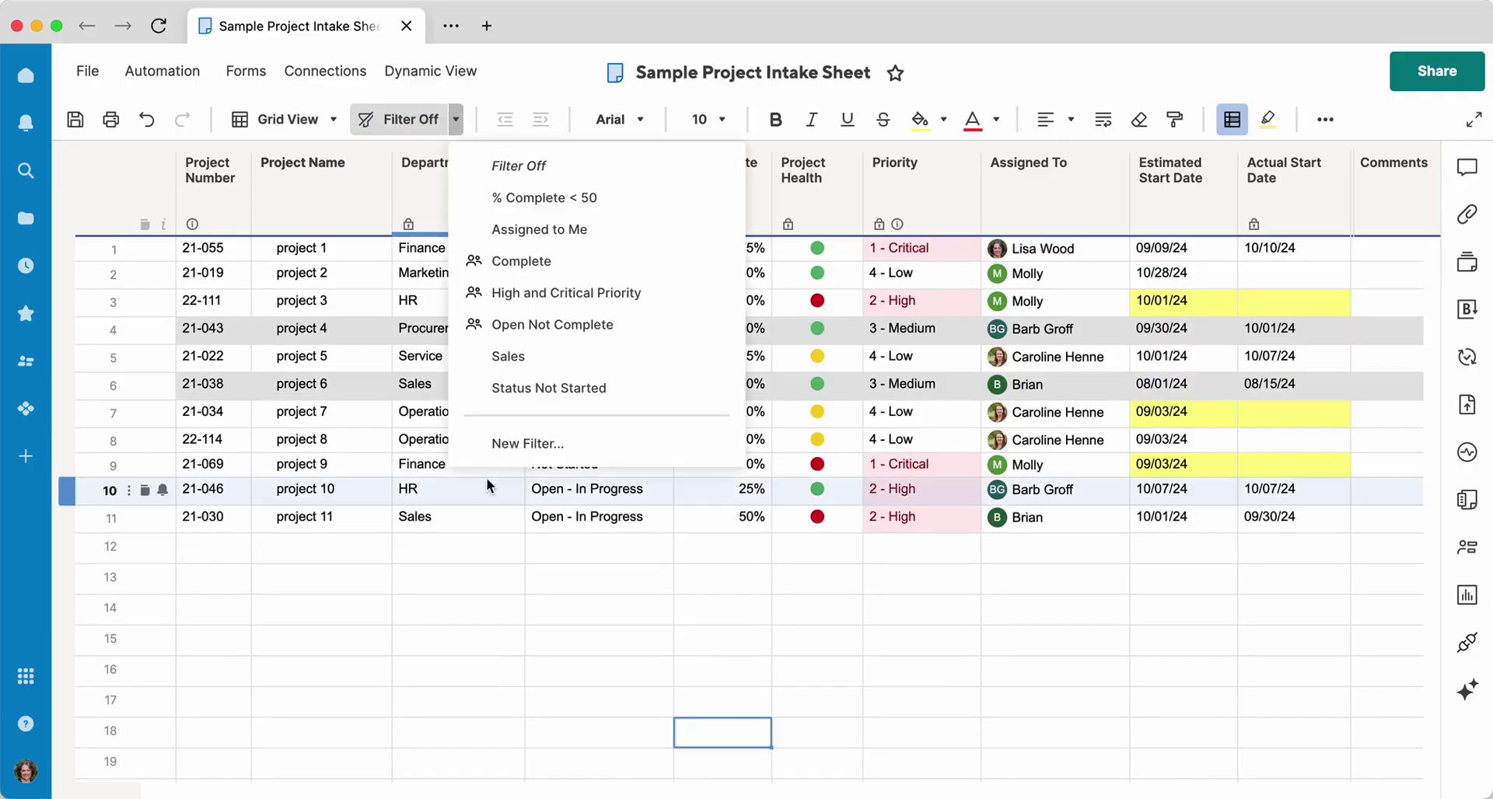
{"action": "left_click", "coordinate": [516, 443]}
{"action": "type", "text": "N"}
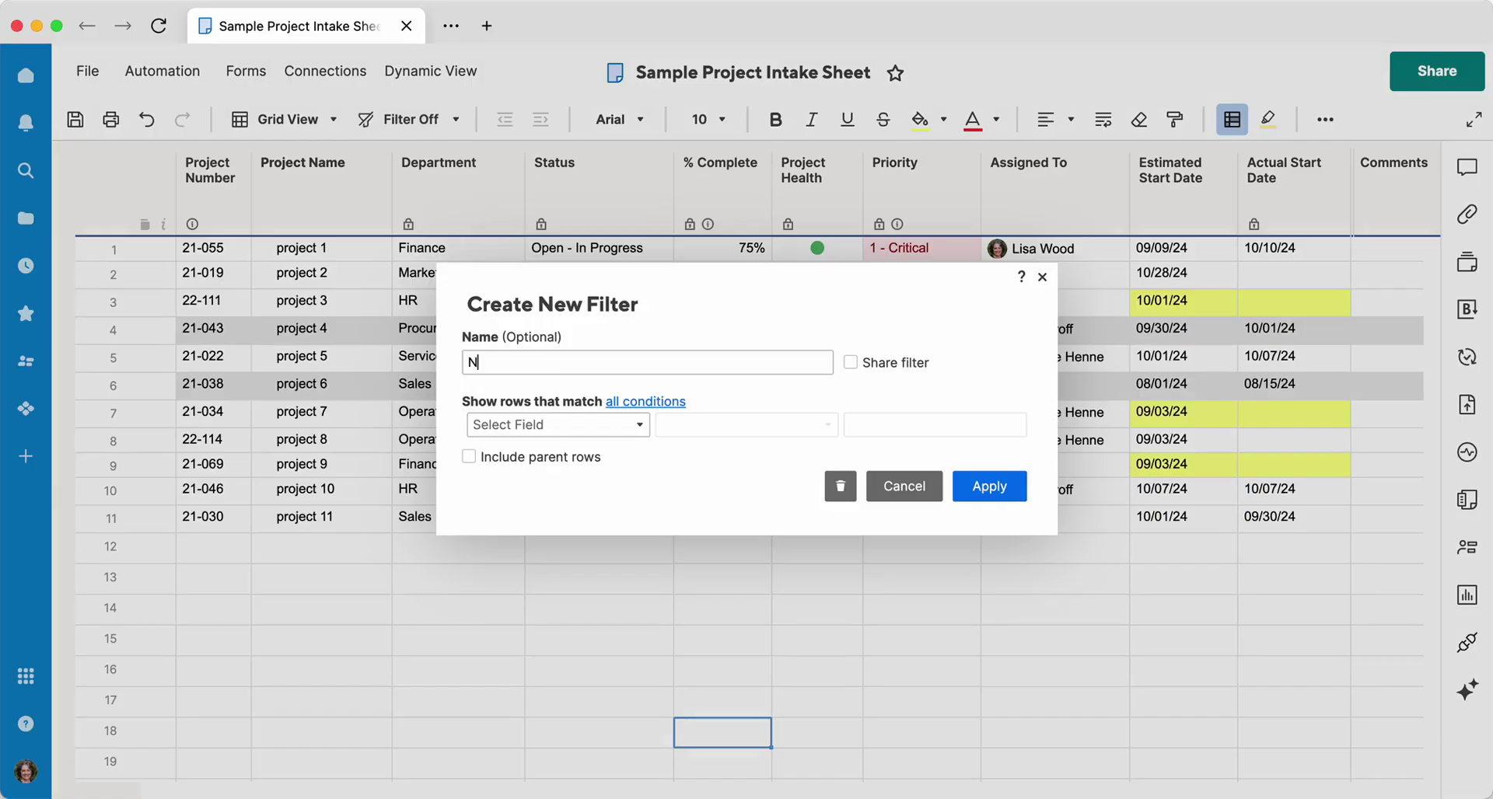
{"action": "type", "text": "ot Complete"}
{"action": "left_click", "coordinate": [629, 424]}
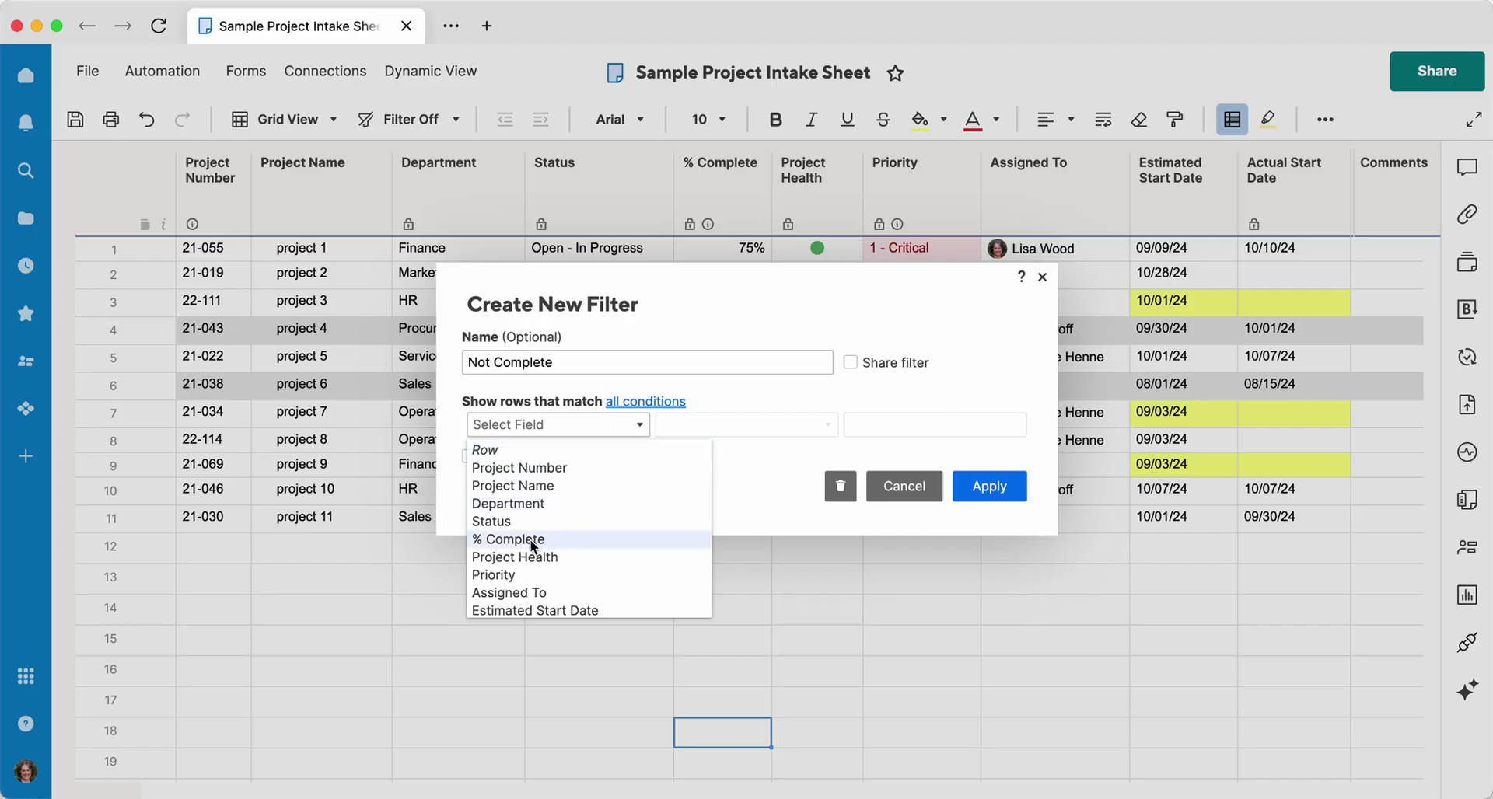
{"action": "left_click", "coordinate": [502, 521]}
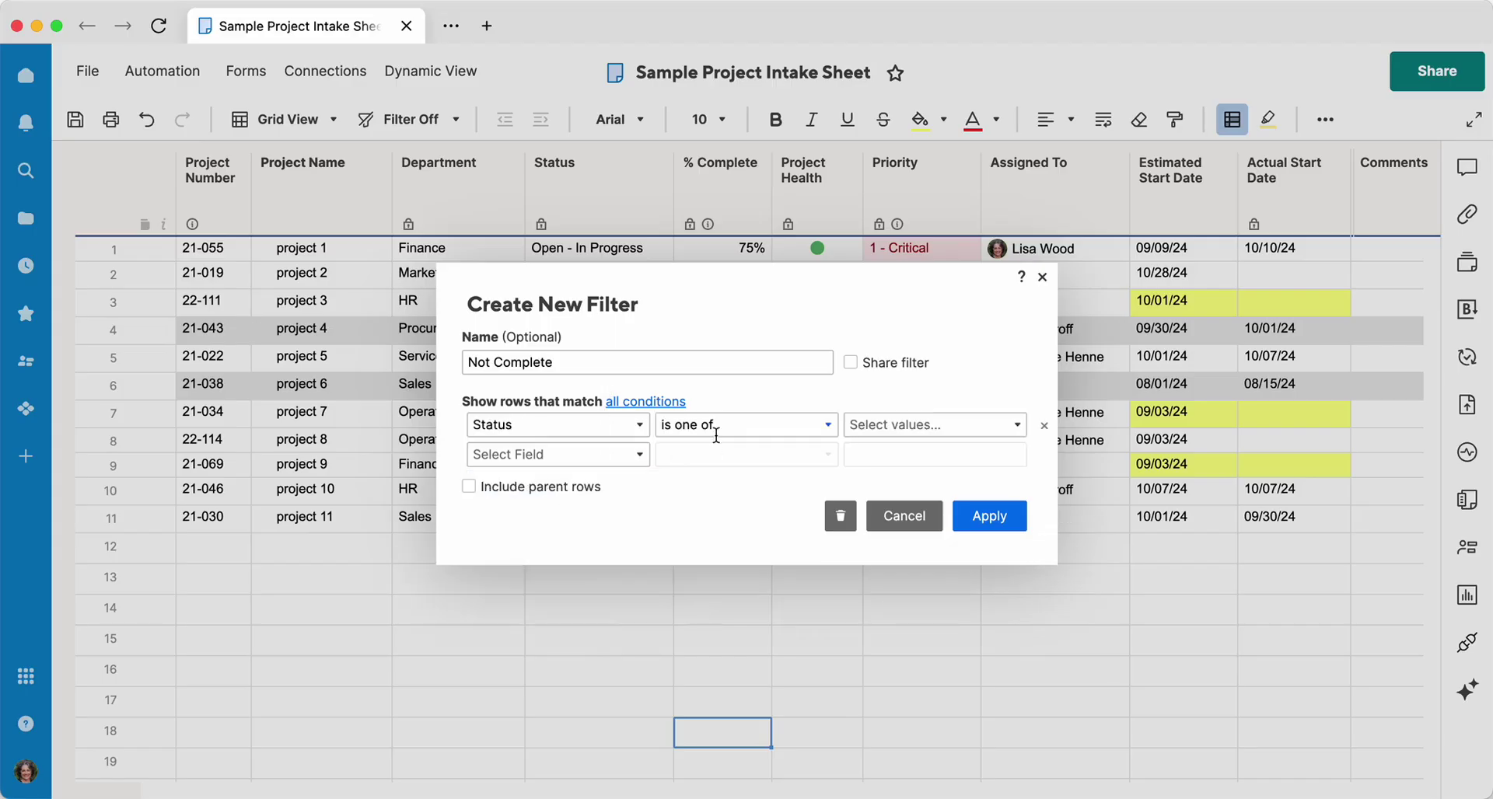
- Set the Status condition to "is not one of" Complete and apply the new filter
{"action": "left_click", "coordinate": [977, 426]}
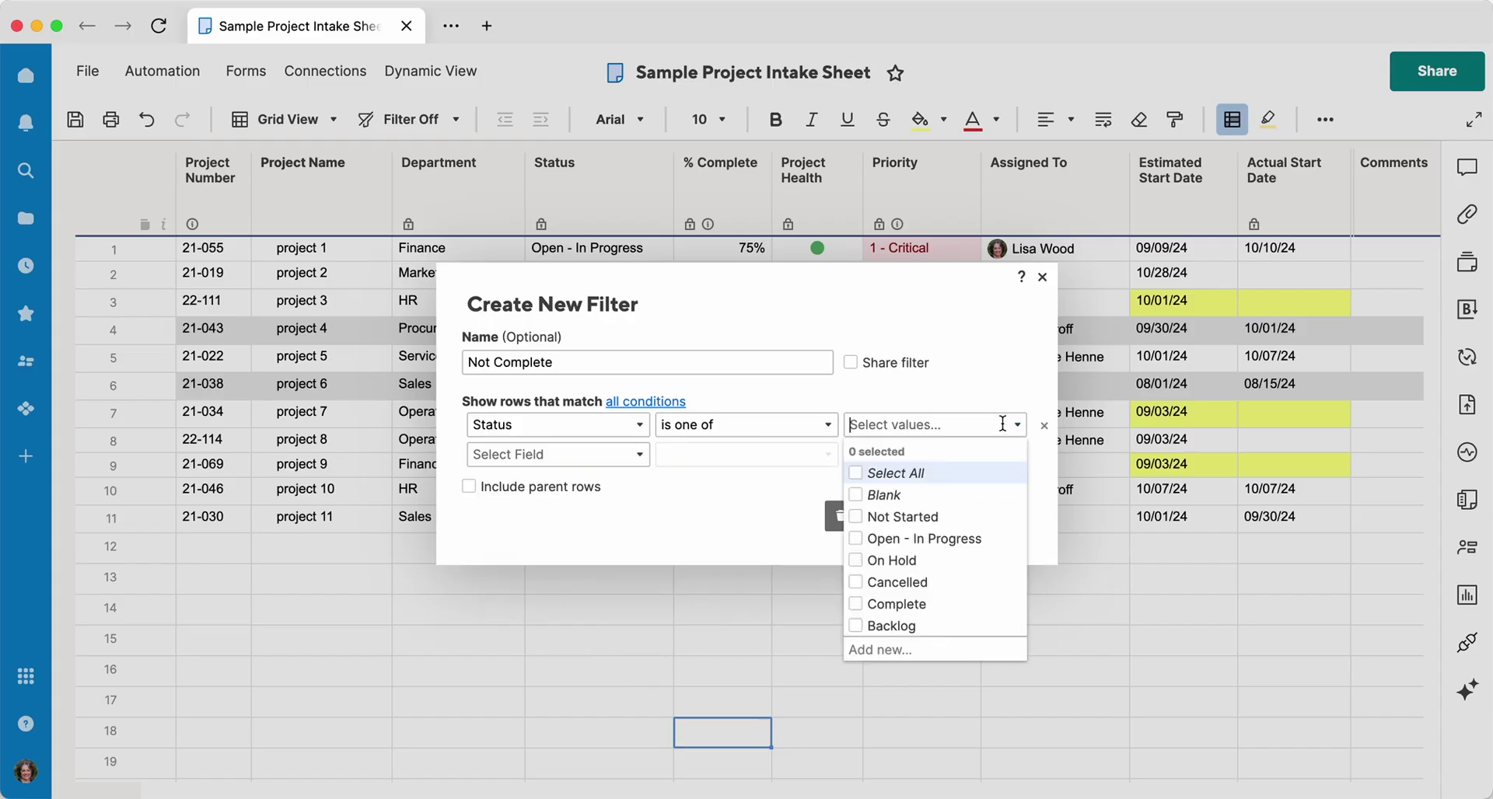
{"action": "left_click", "coordinate": [855, 605]}
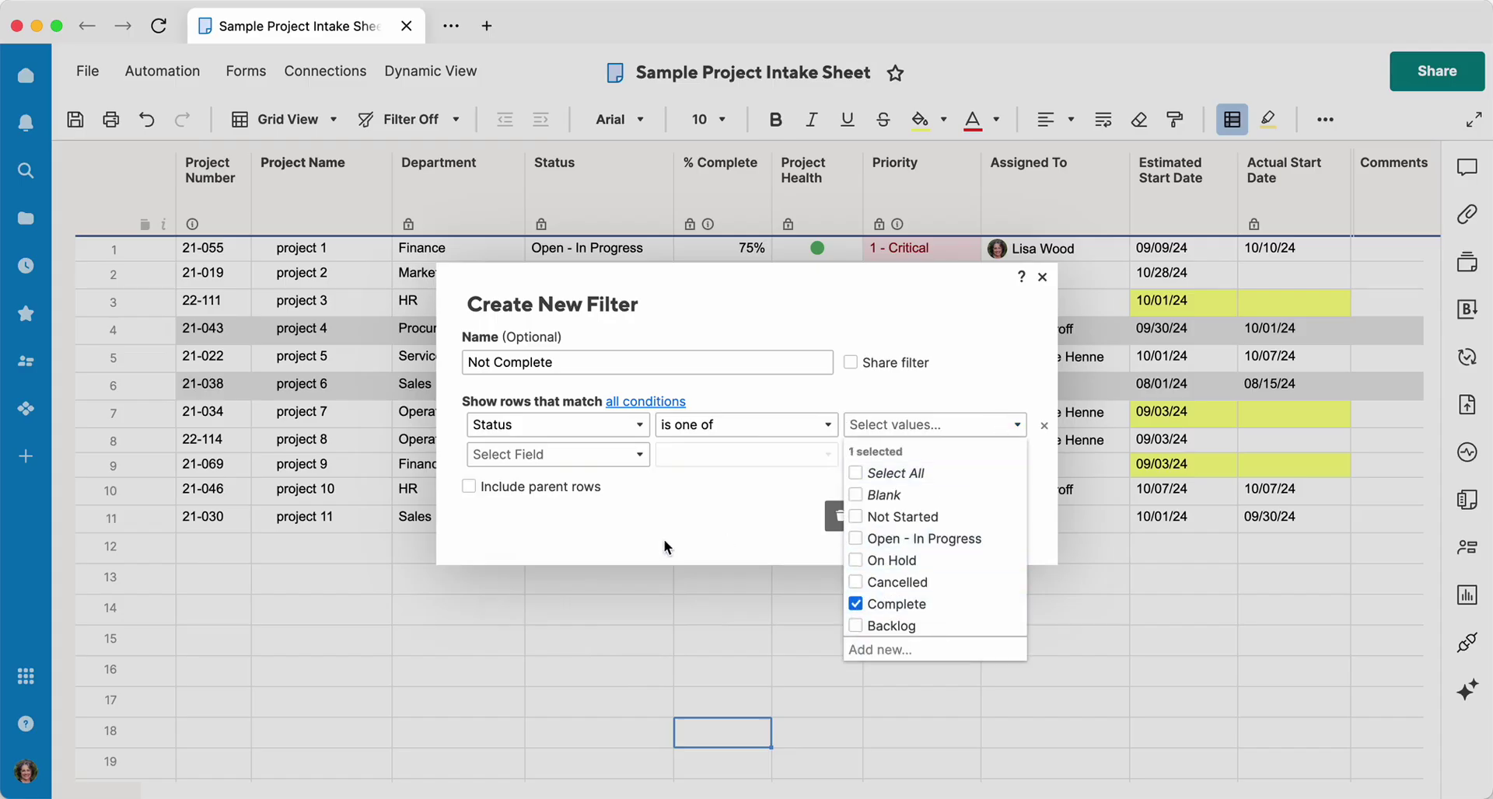
{"action": "left_click", "coordinate": [685, 424]}
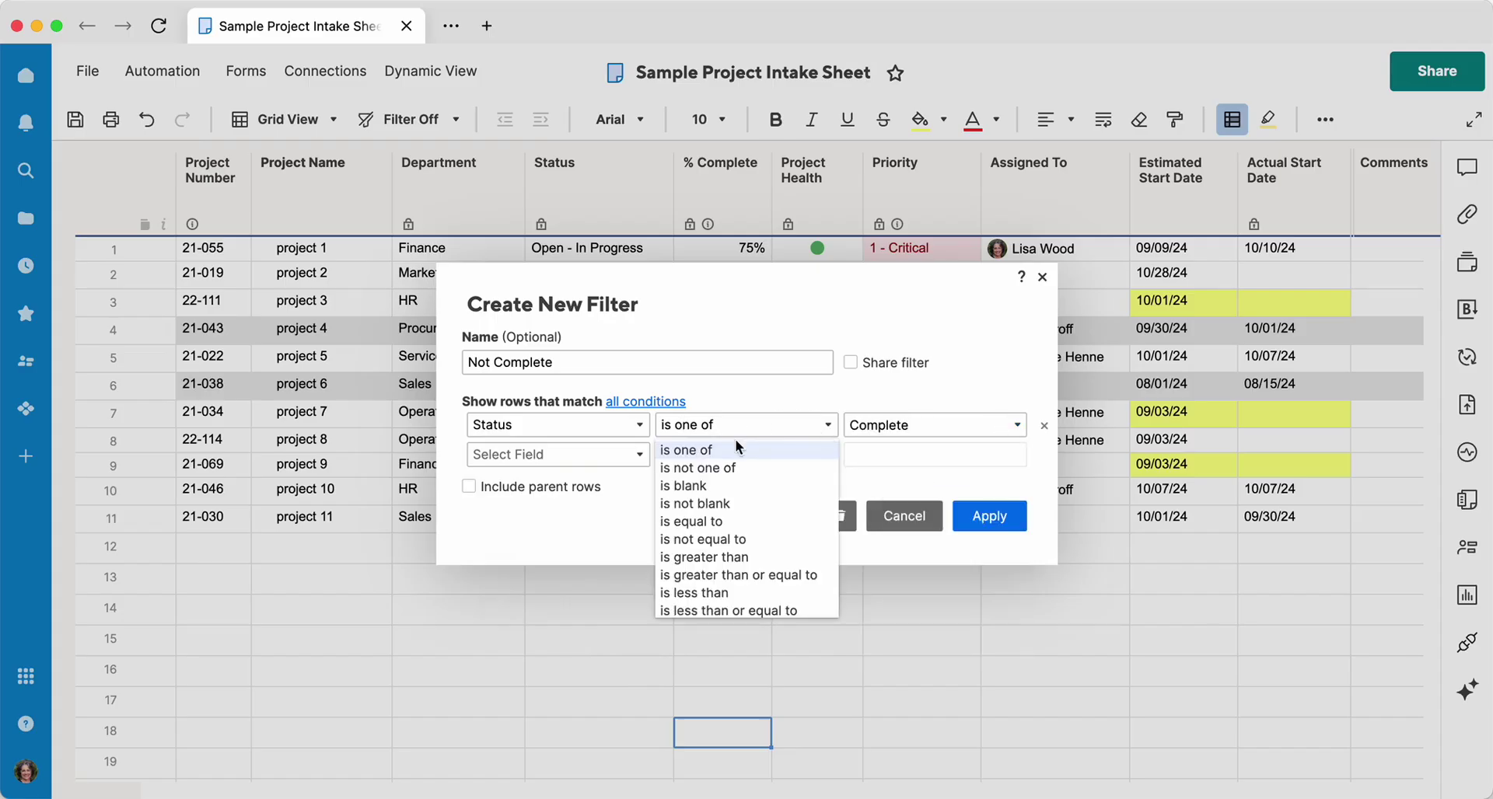
{"action": "left_click", "coordinate": [728, 468]}
{"action": "left_click", "coordinate": [860, 432]}
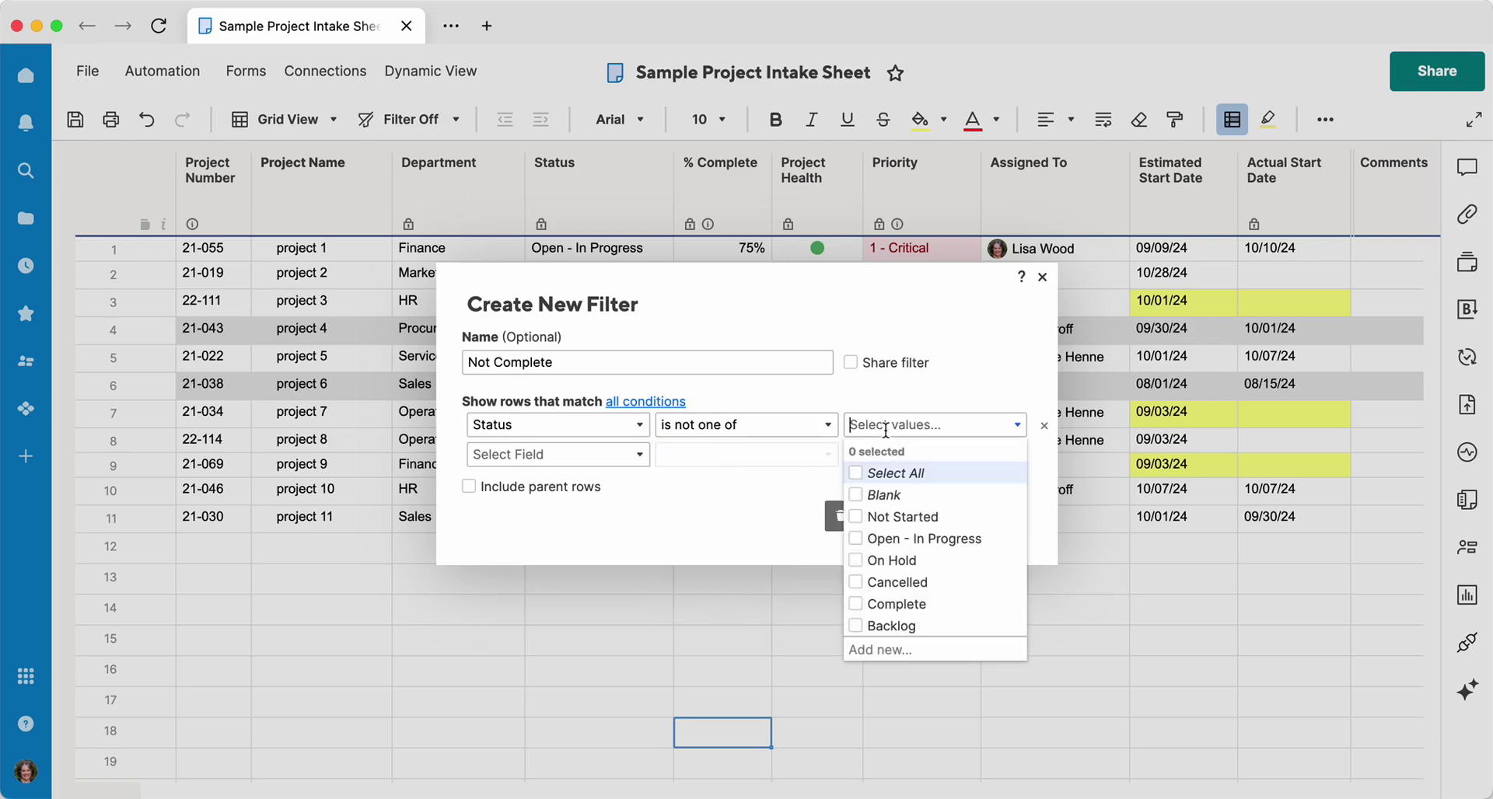
{"action": "left_click", "coordinate": [855, 604]}
{"action": "left_click", "coordinate": [866, 511]}
{"action": "left_click", "coordinate": [983, 516]}
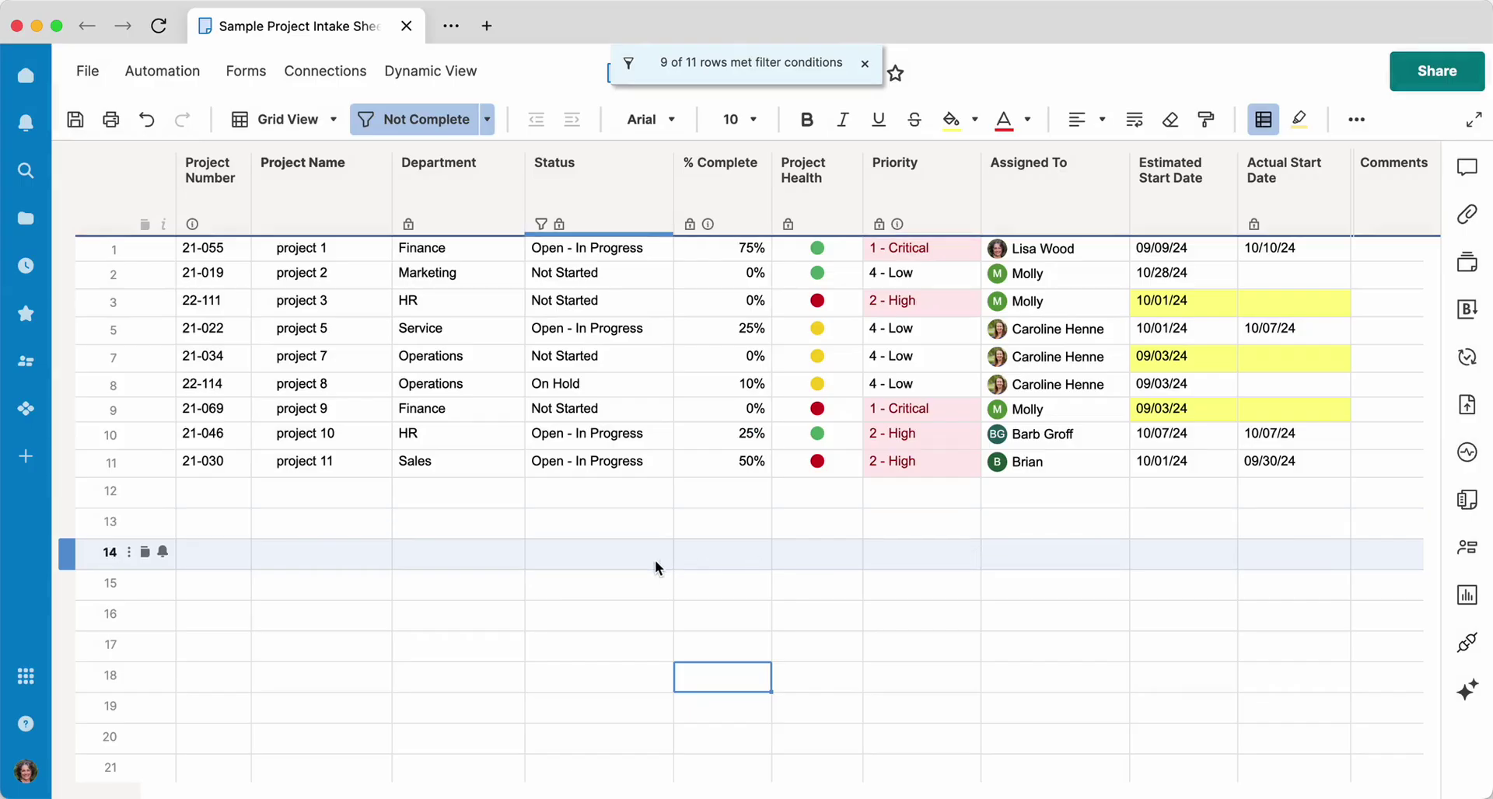
- Toggle the Not Complete filter off and on again to compare the full and filtered rows
{"action": "left_click", "coordinate": [431, 120]}
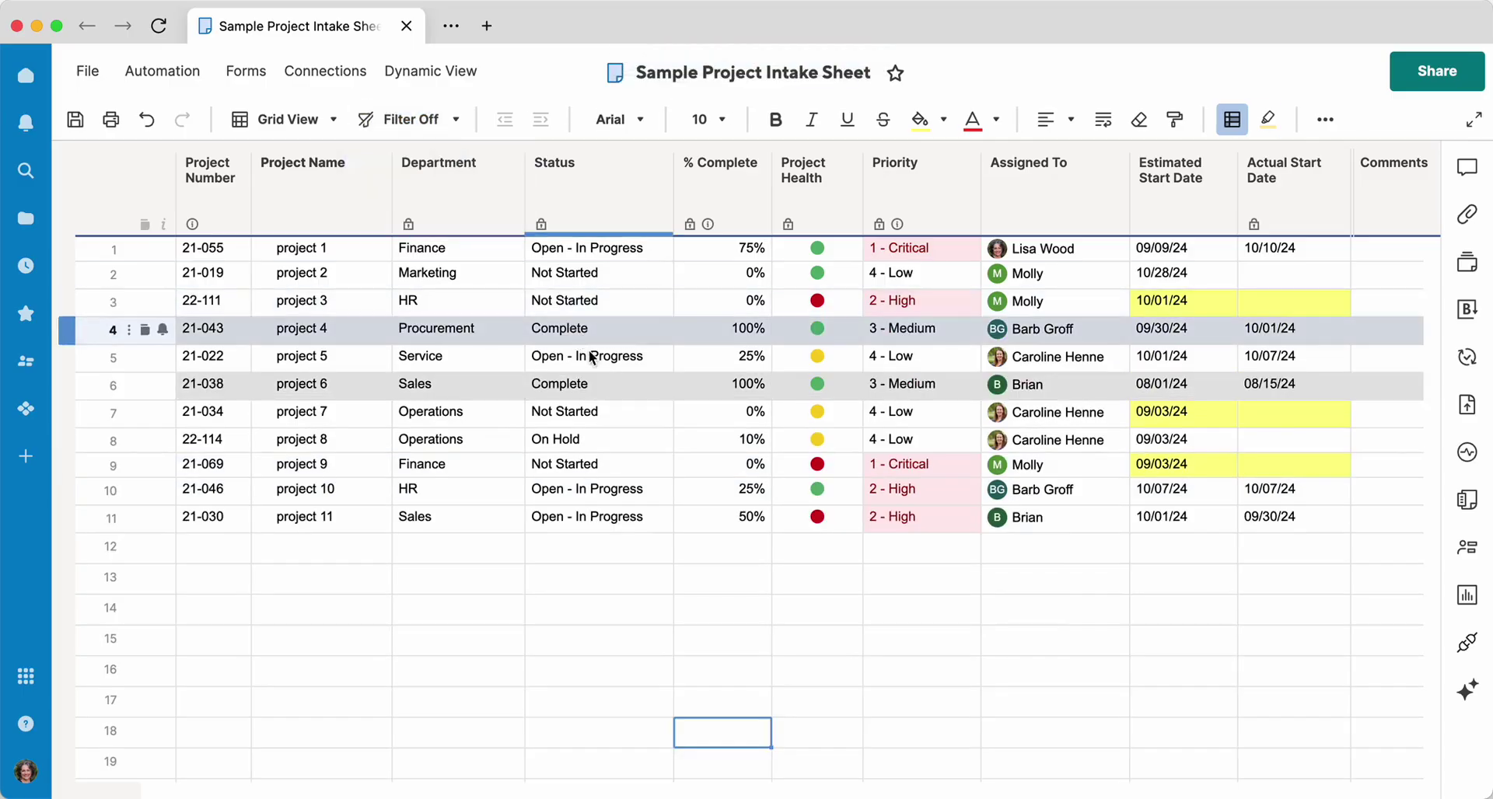
{"action": "left_click", "coordinate": [424, 124]}
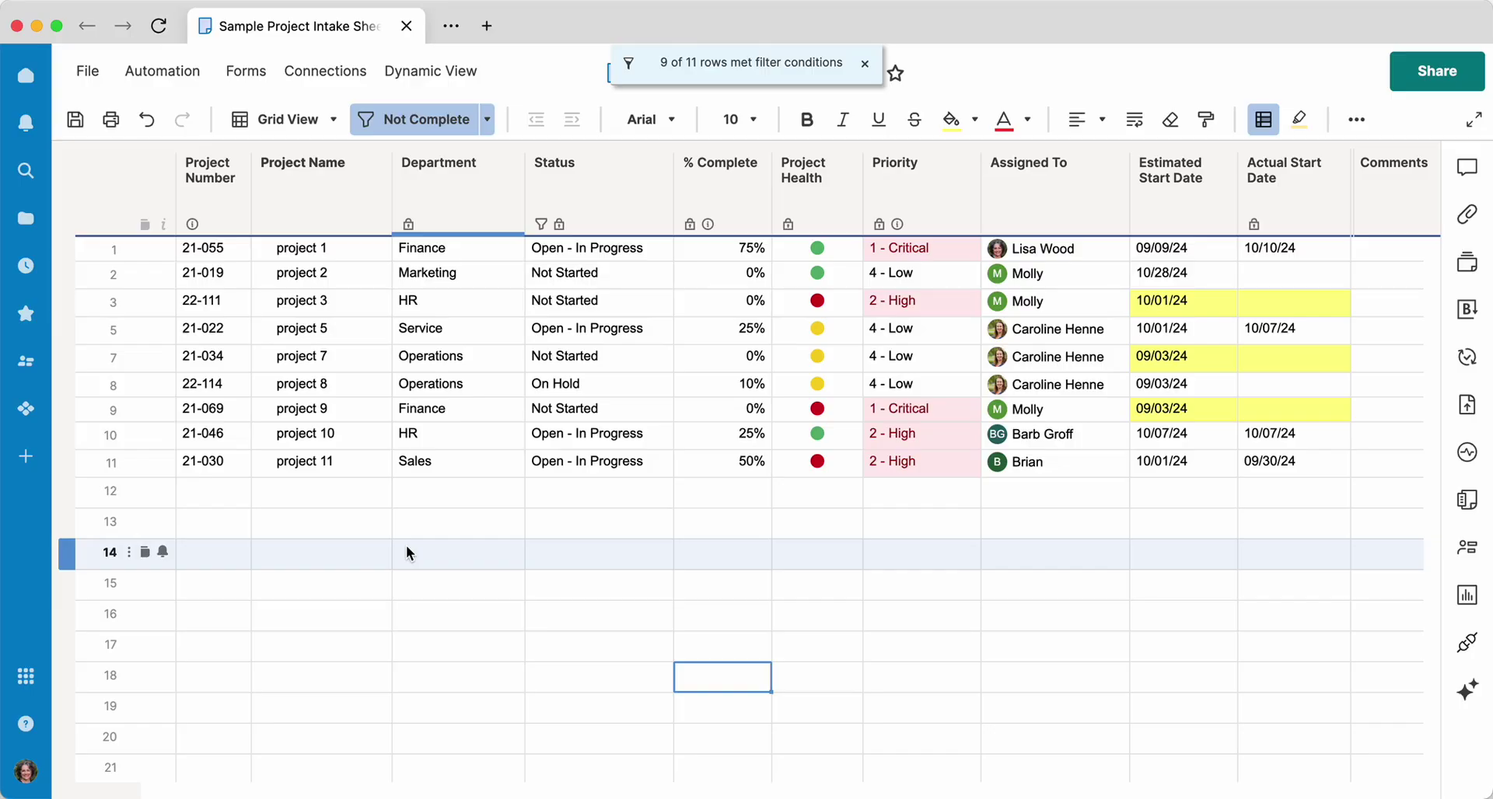
- Check the Current User condition of the Assigned to Me filter, enable sharing for it and apply it
{"action": "left_click", "coordinate": [487, 118]}
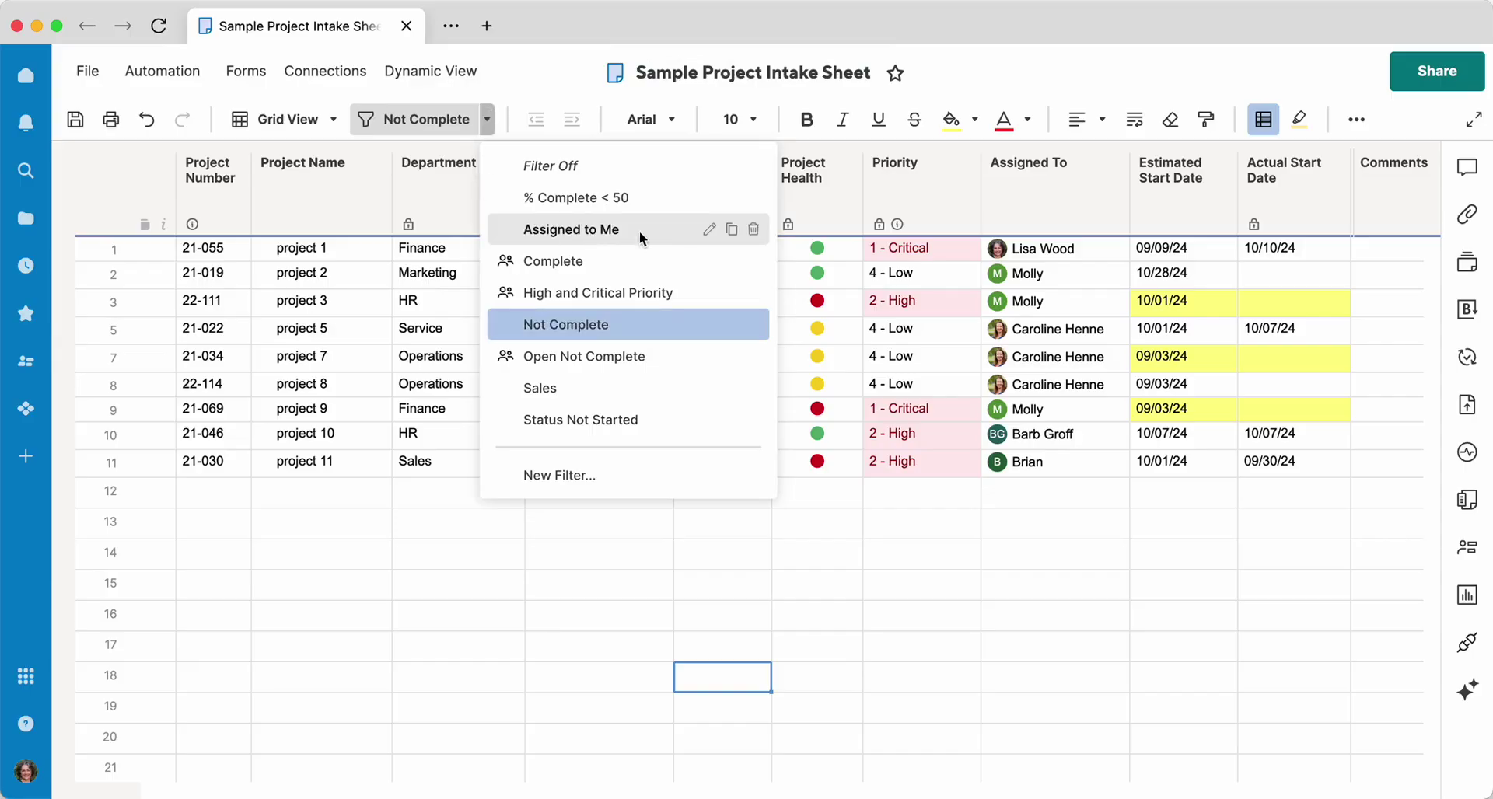
{"action": "left_click", "coordinate": [707, 229]}
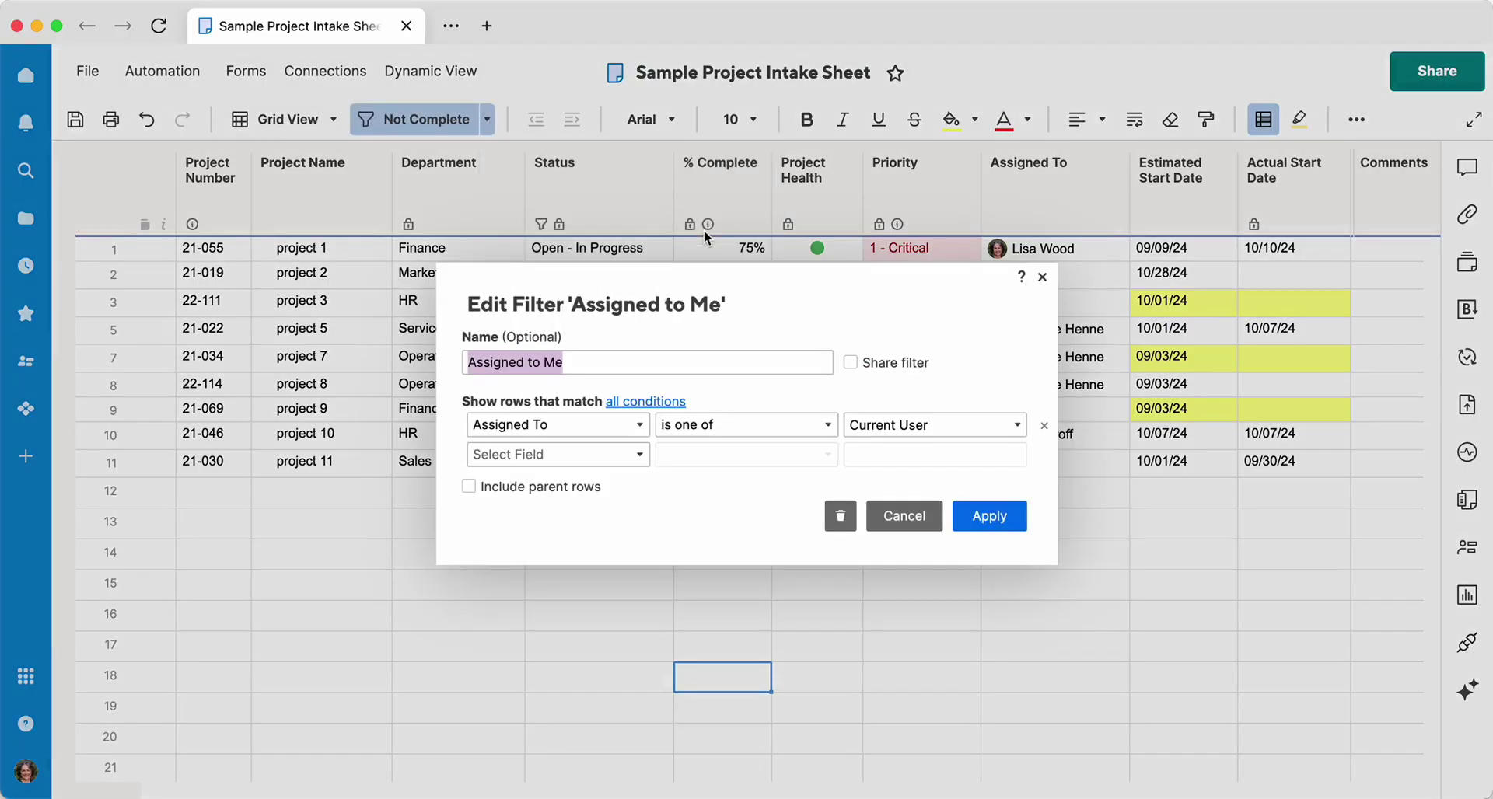
{"action": "left_click", "coordinate": [1019, 424]}
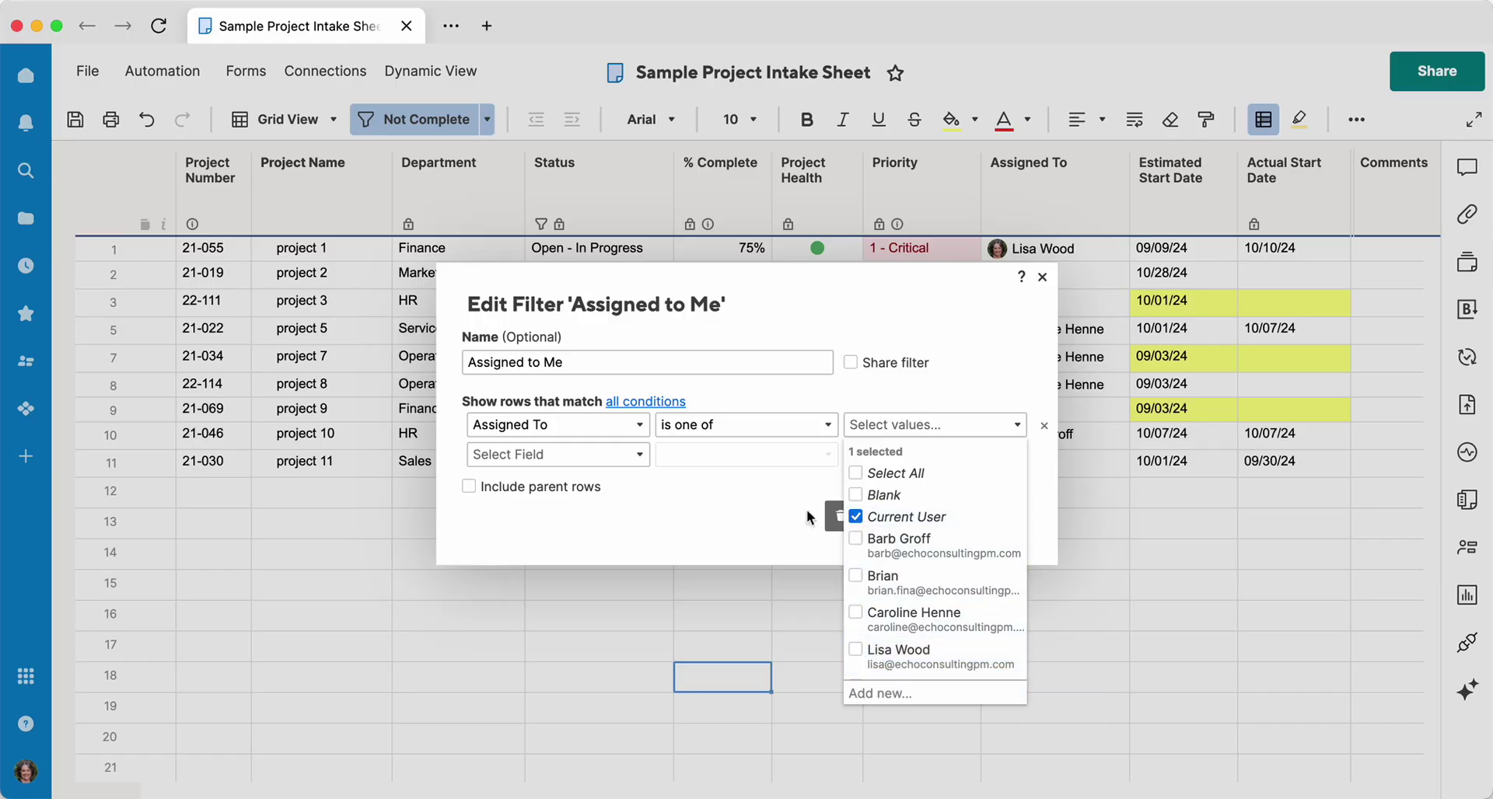
{"action": "left_click", "coordinate": [662, 533]}
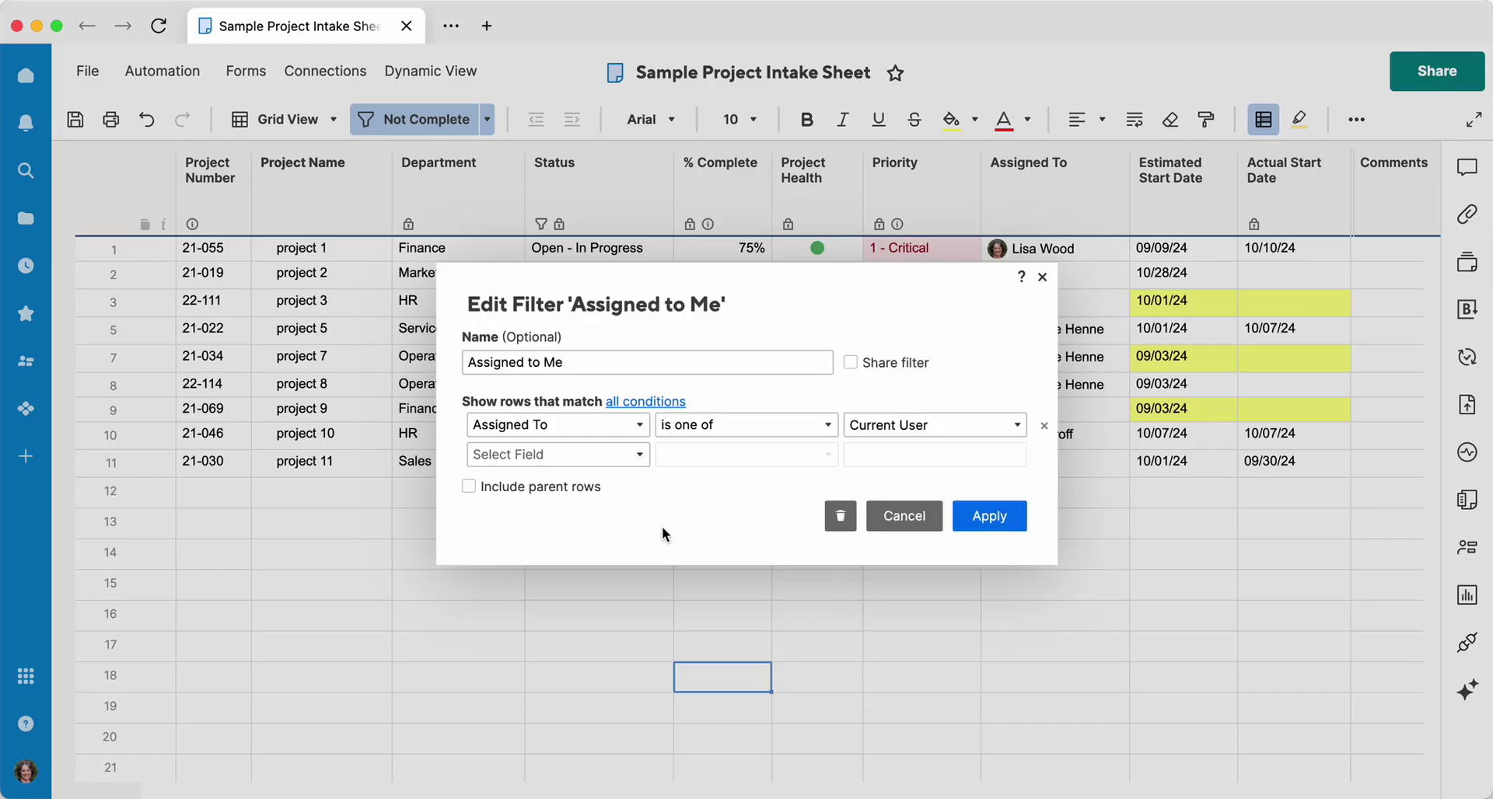
{"action": "left_click", "coordinate": [851, 362]}
{"action": "left_click", "coordinate": [986, 519]}
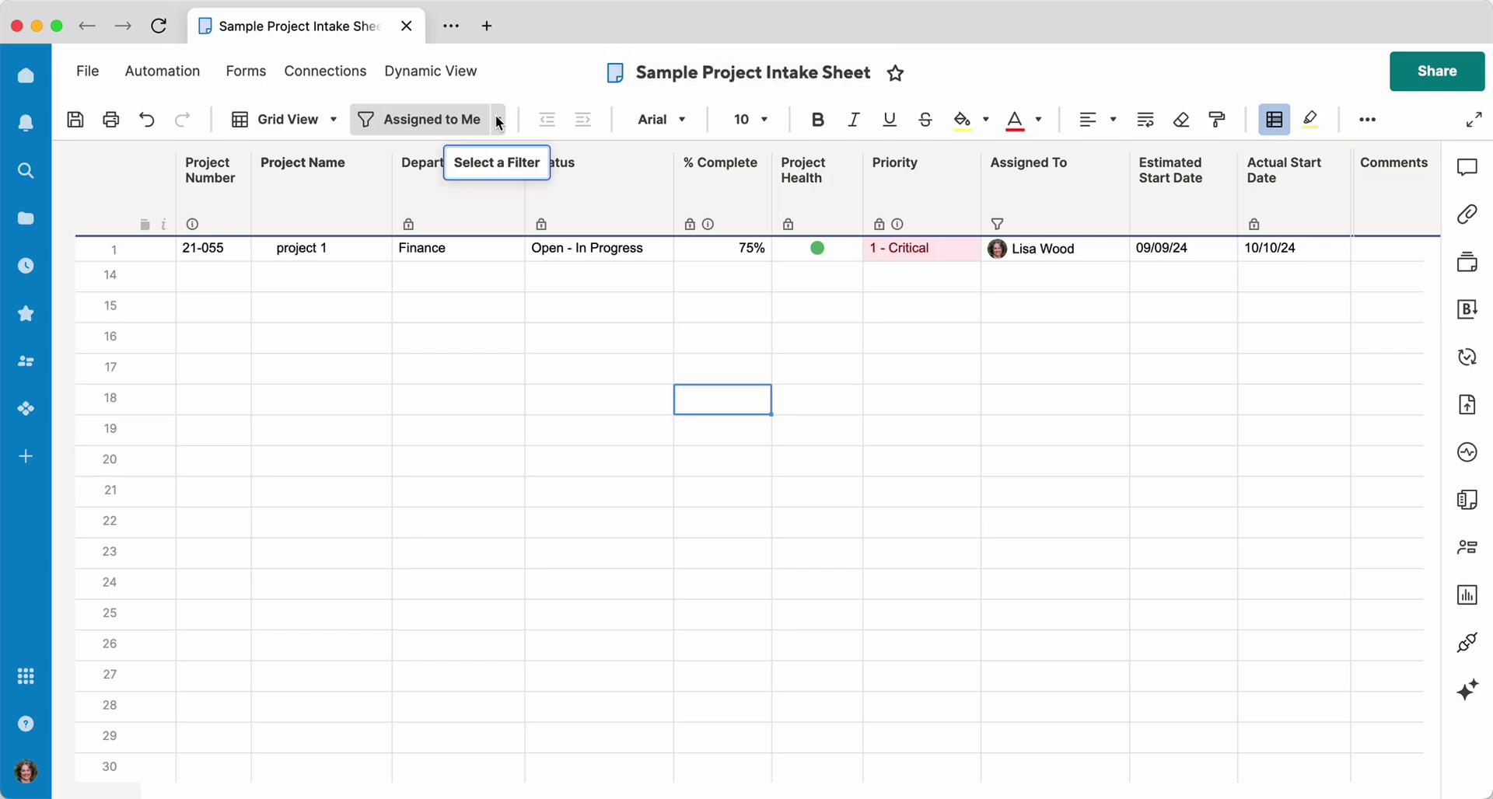
- Replace the Assigned to Me filter with the saved Sales filter and turn filtering off again
{"action": "left_click", "coordinate": [437, 121]}
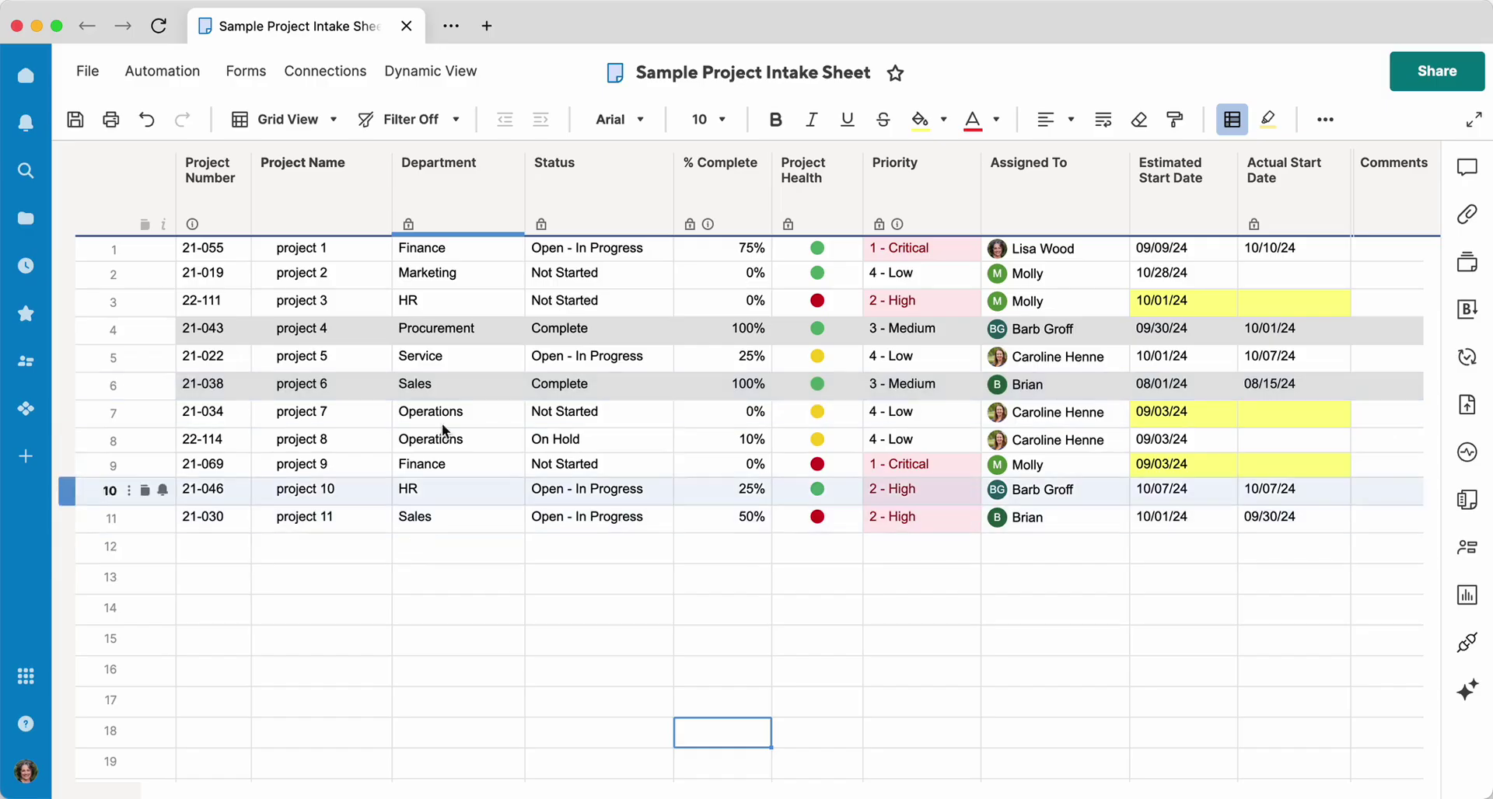
{"action": "left_click", "coordinate": [457, 124]}
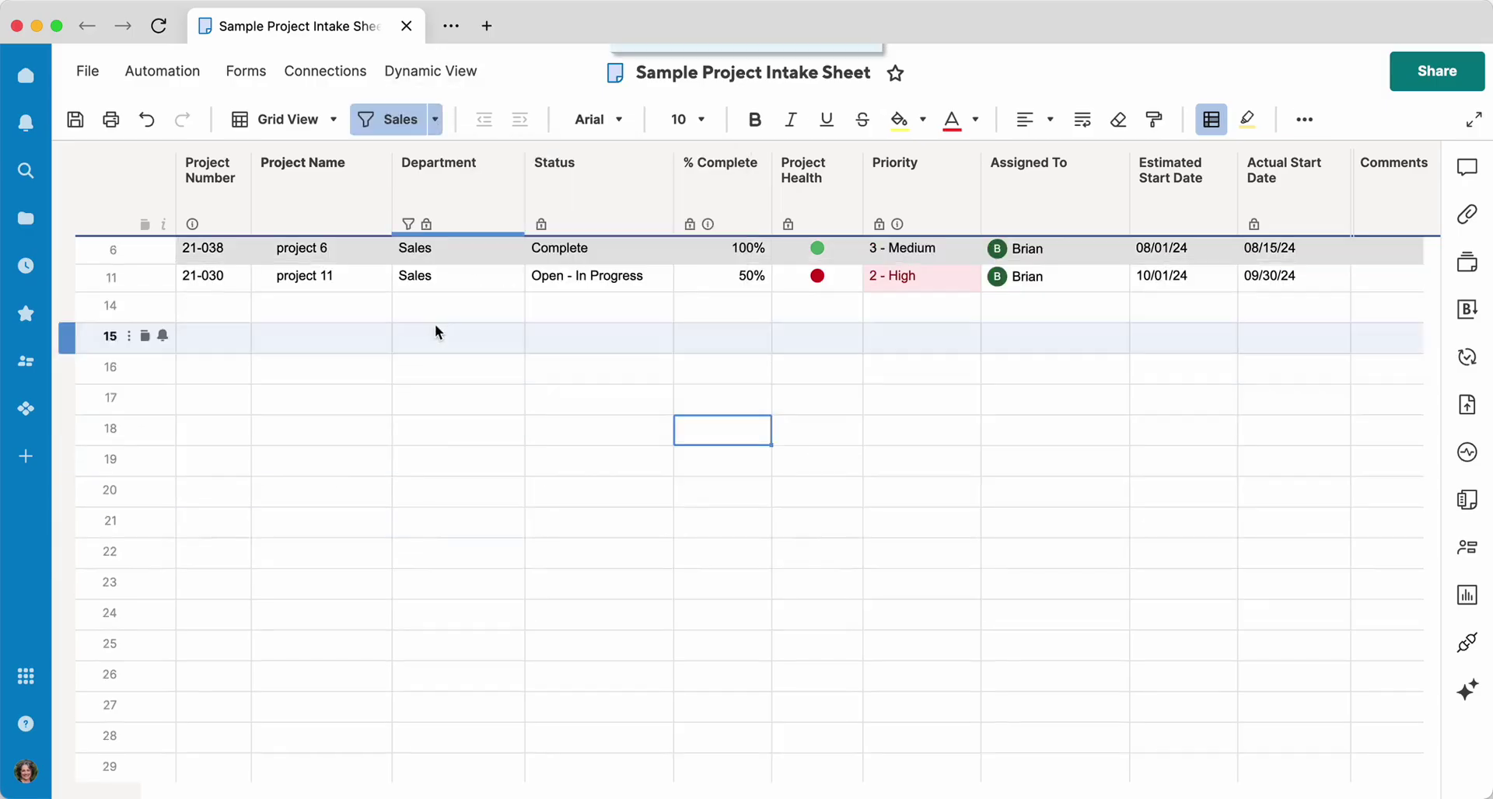
{"action": "left_click", "coordinate": [392, 124]}
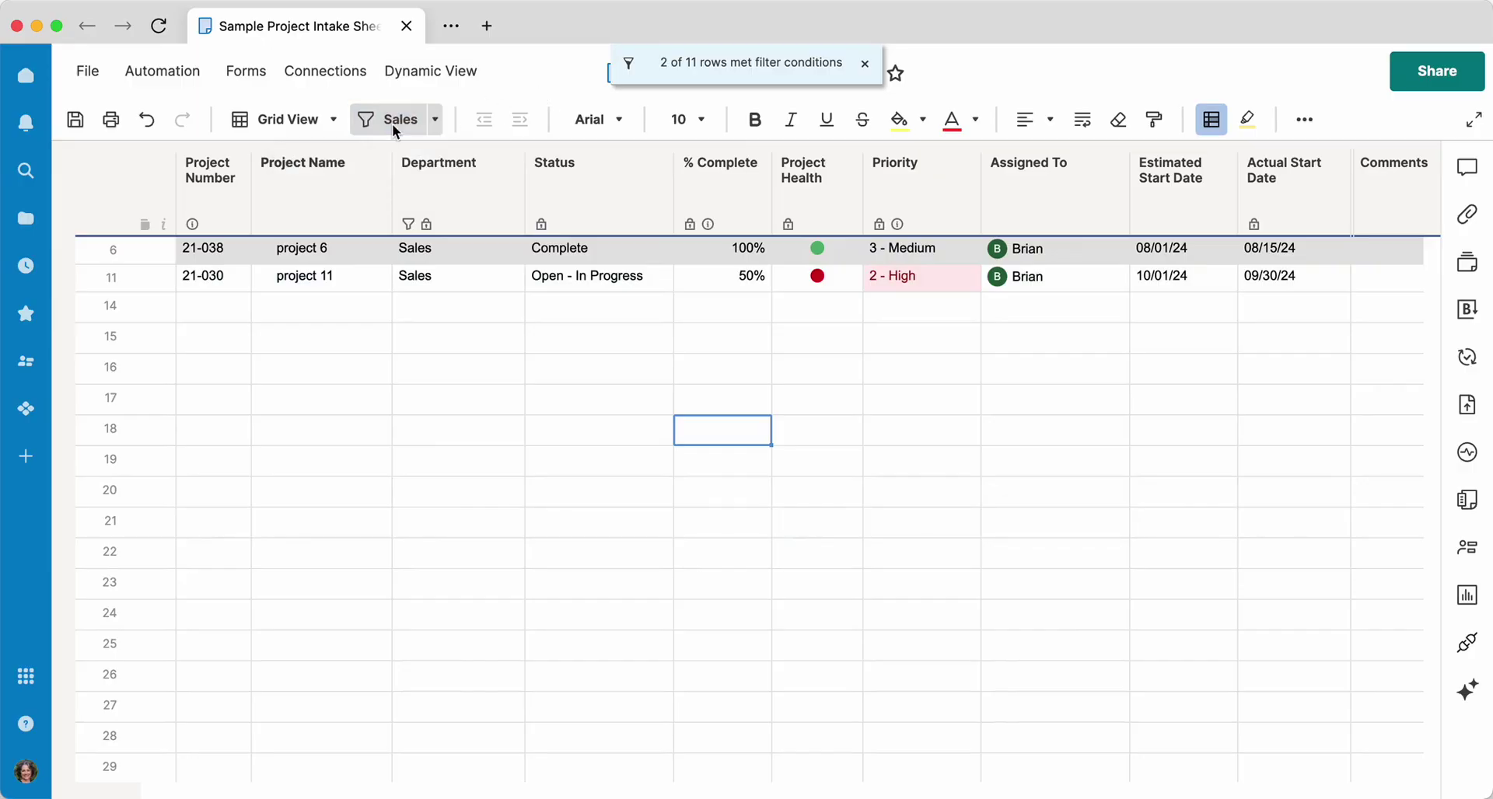